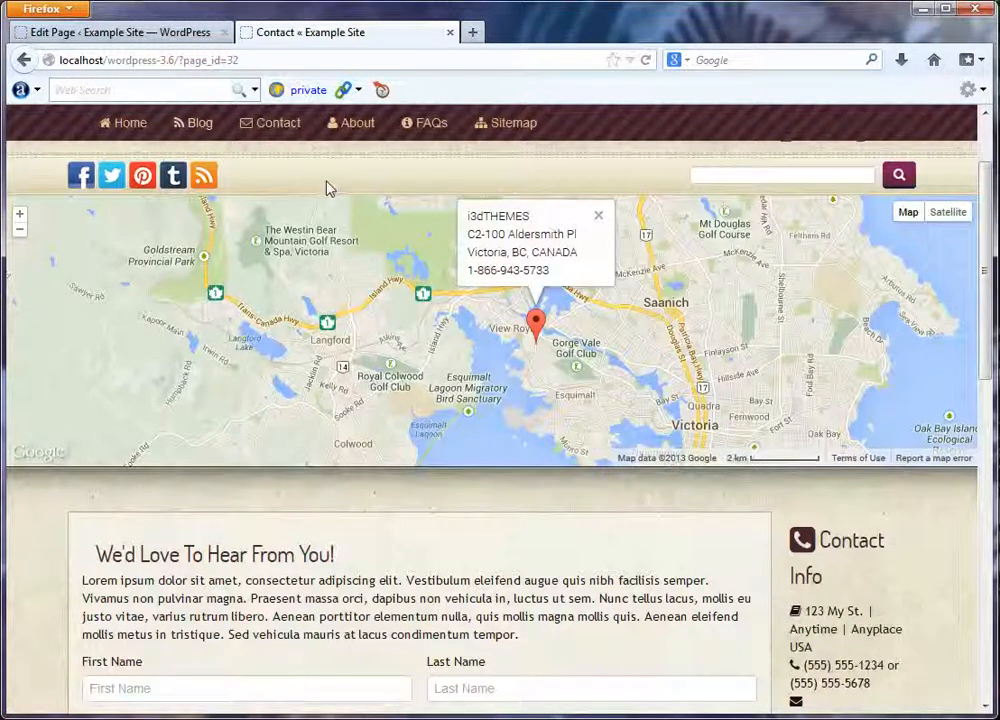
# Step: Open the Fortis HD contact forms list in the WordPress admin
pyautogui.click(72, 35)
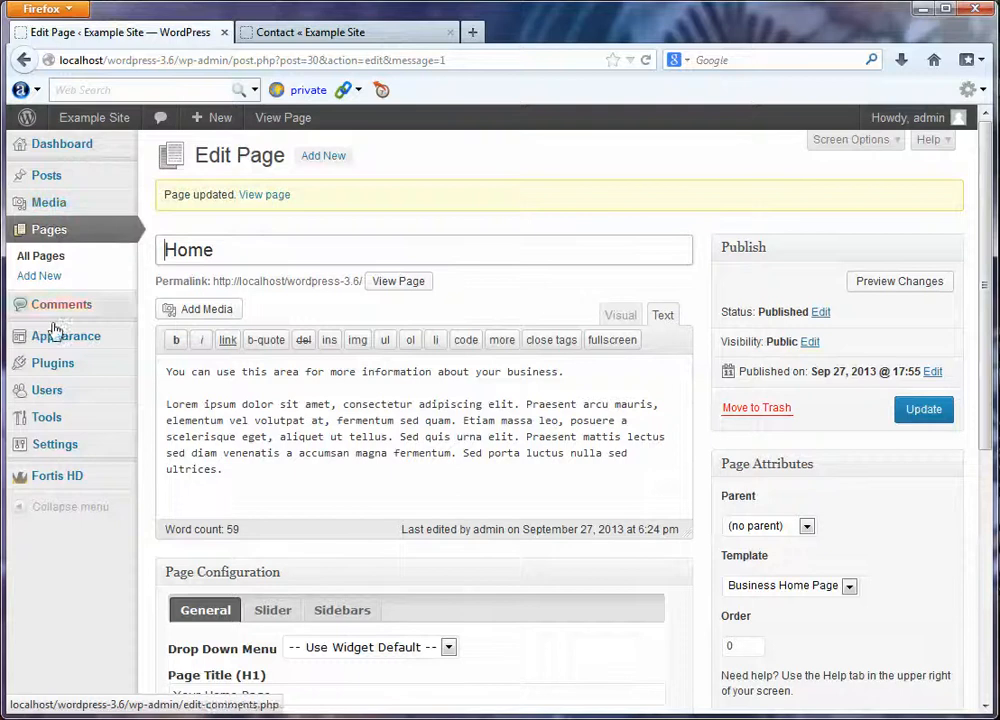
pyautogui.moveTo(64, 474)
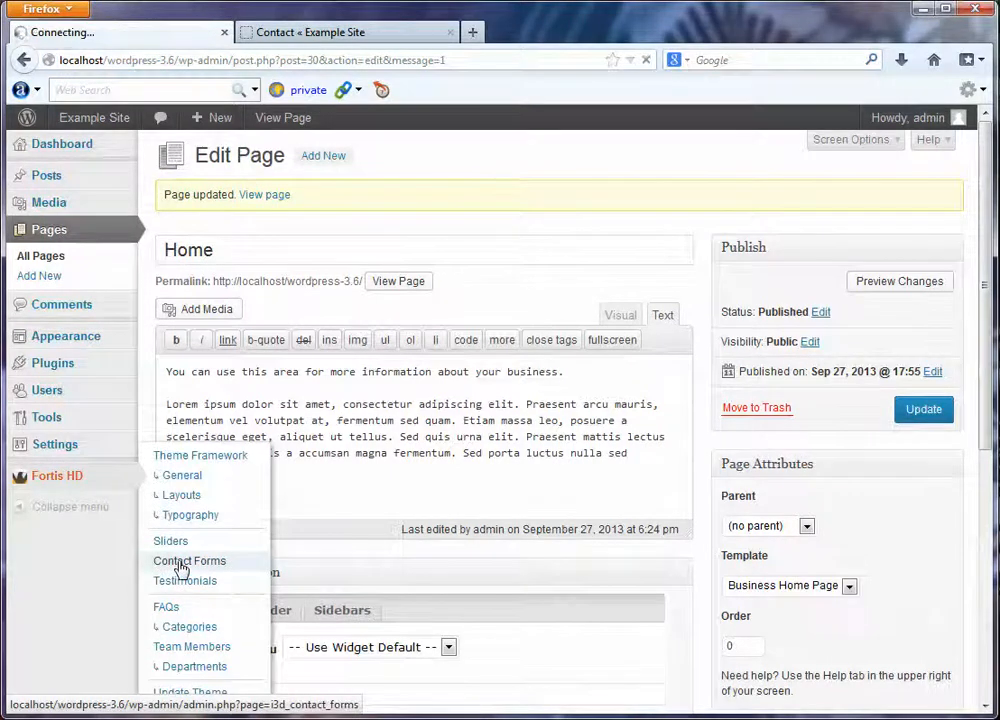
pyautogui.click(176, 562)
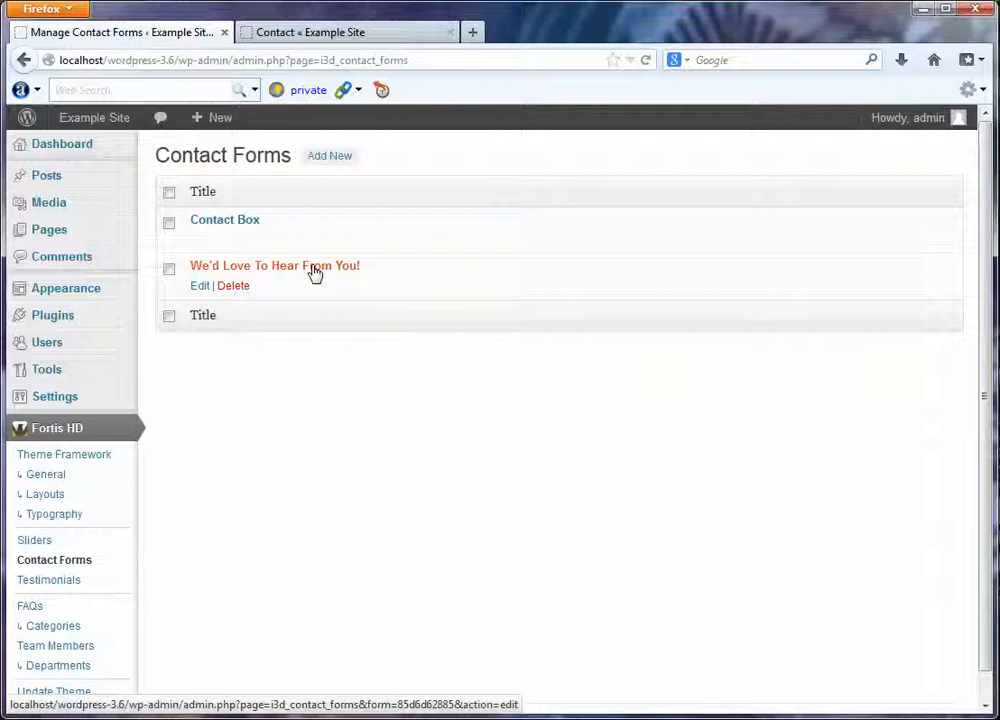
# Step: Check the form heading on the site's Contact page, then open the "We'd Love To Hear From You!" contact form for editing
pyautogui.click(384, 34)
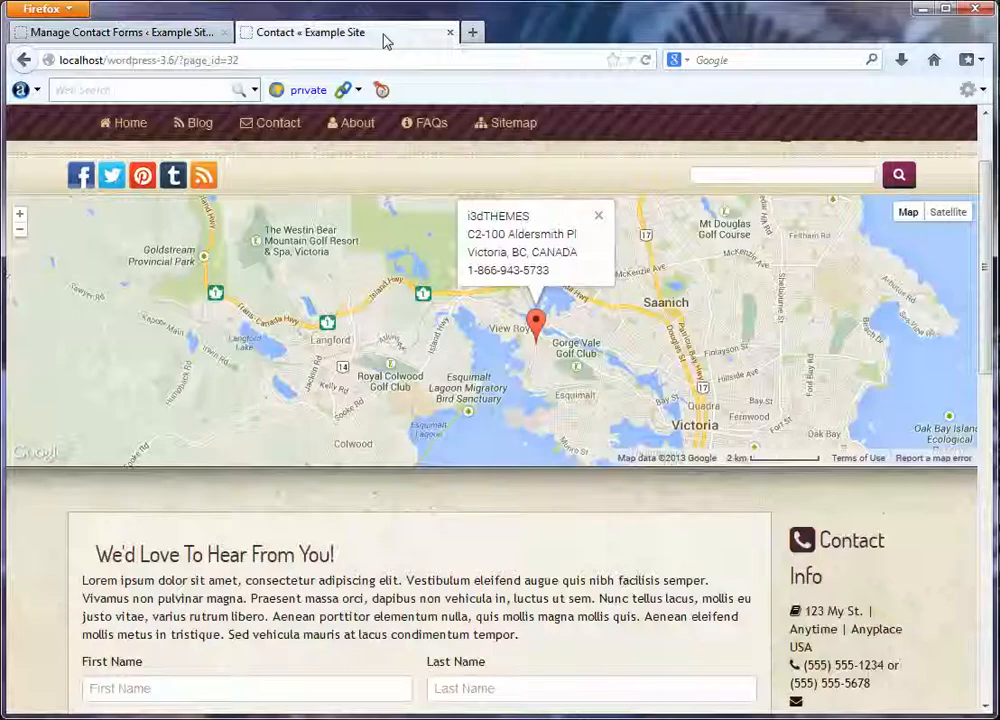
pyautogui.moveTo(97, 554); pyautogui.dragTo(363, 550)
pyautogui.click(352, 566)
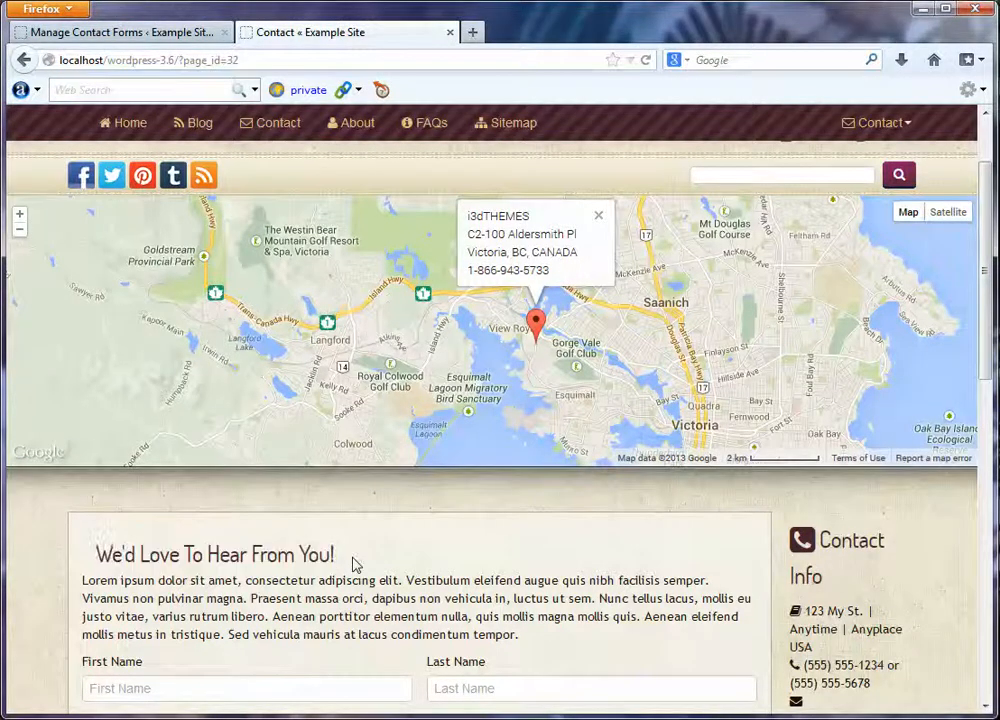
pyautogui.click(158, 35)
pyautogui.click(205, 287)
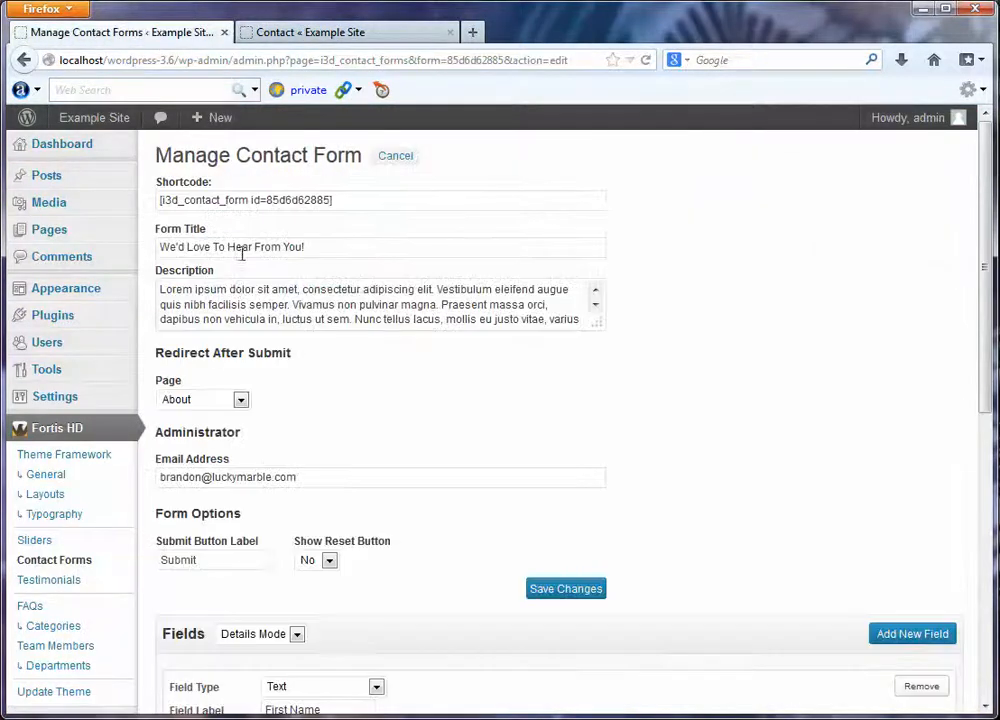
# Step: Review the contact form's title, description, shortcode, redirect and submission options, and the details of each field
pyautogui.click(428, 250)
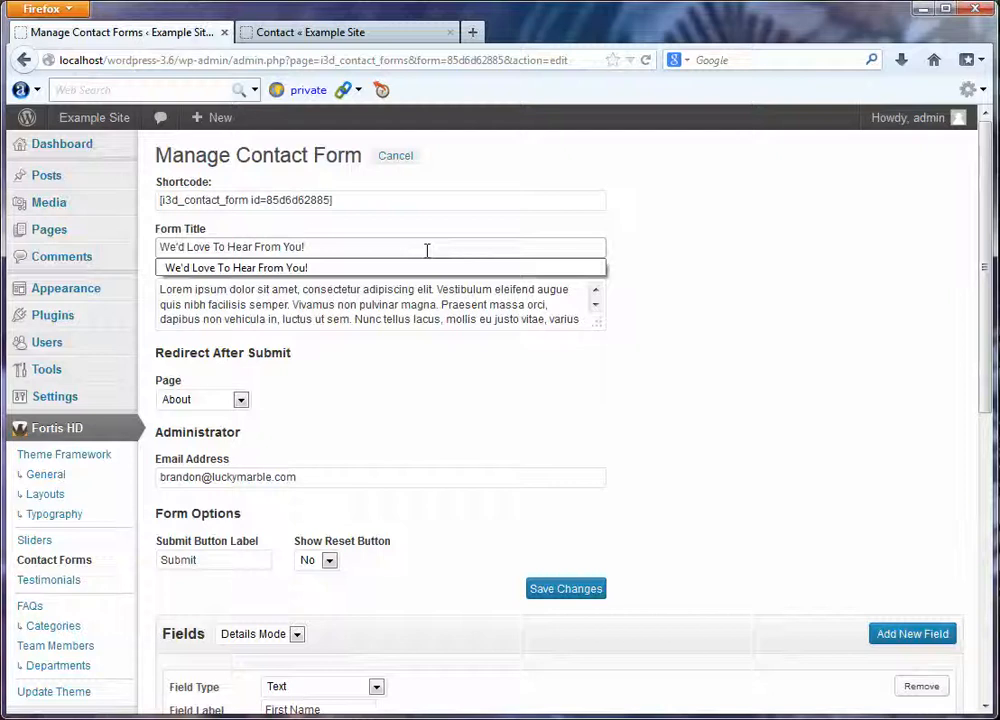
pyautogui.click(292, 307)
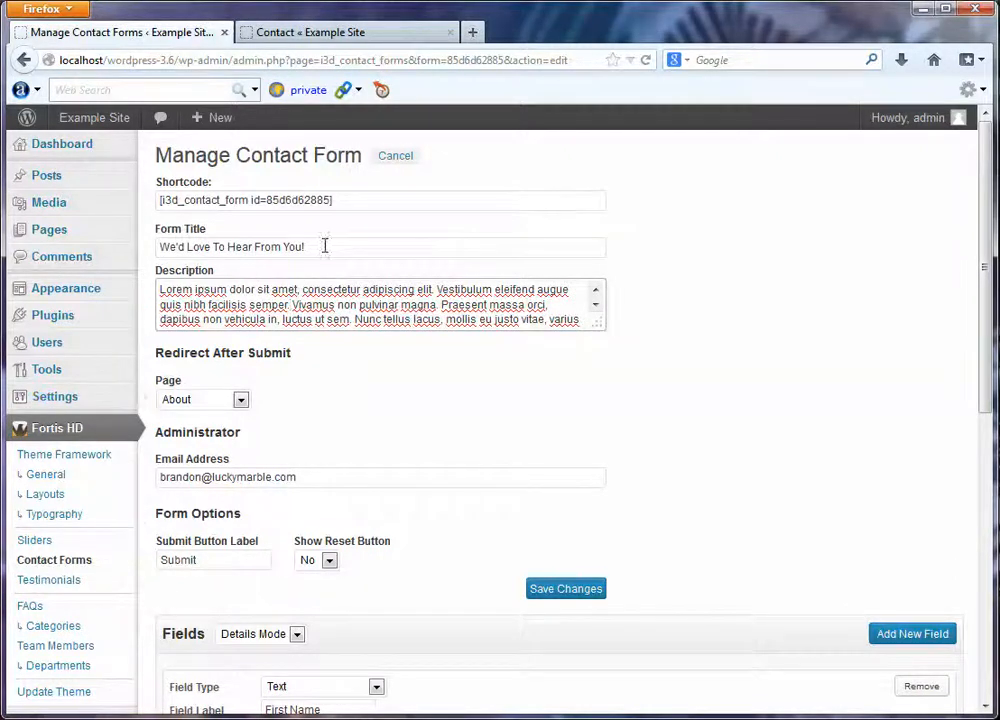
pyautogui.moveTo(346, 207); pyautogui.dragTo(412, 208)
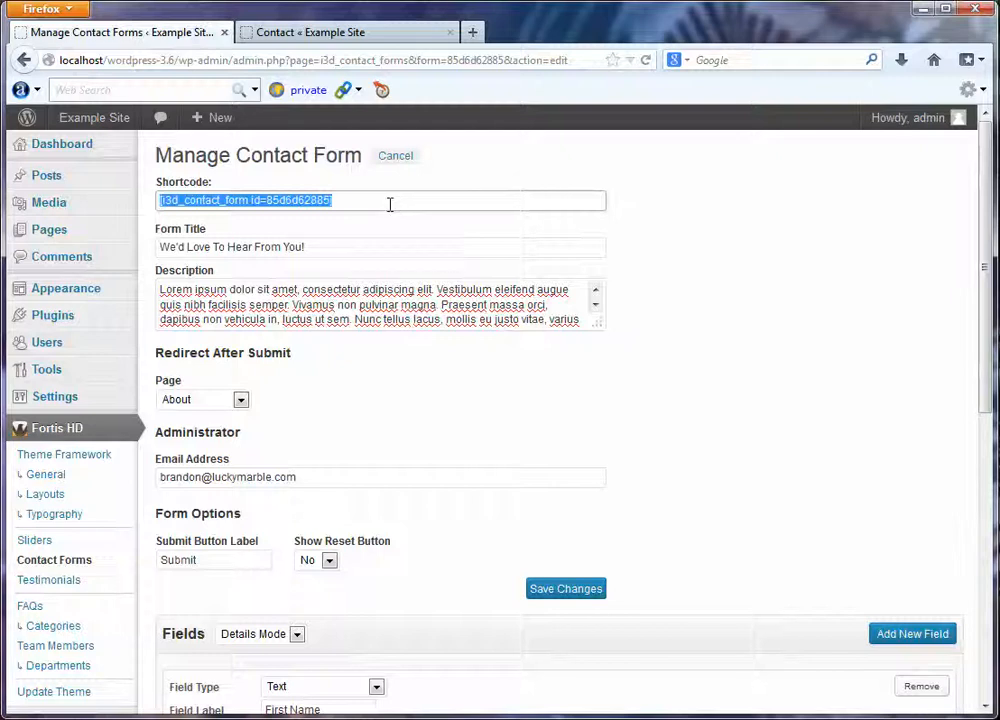
pyautogui.click(709, 268)
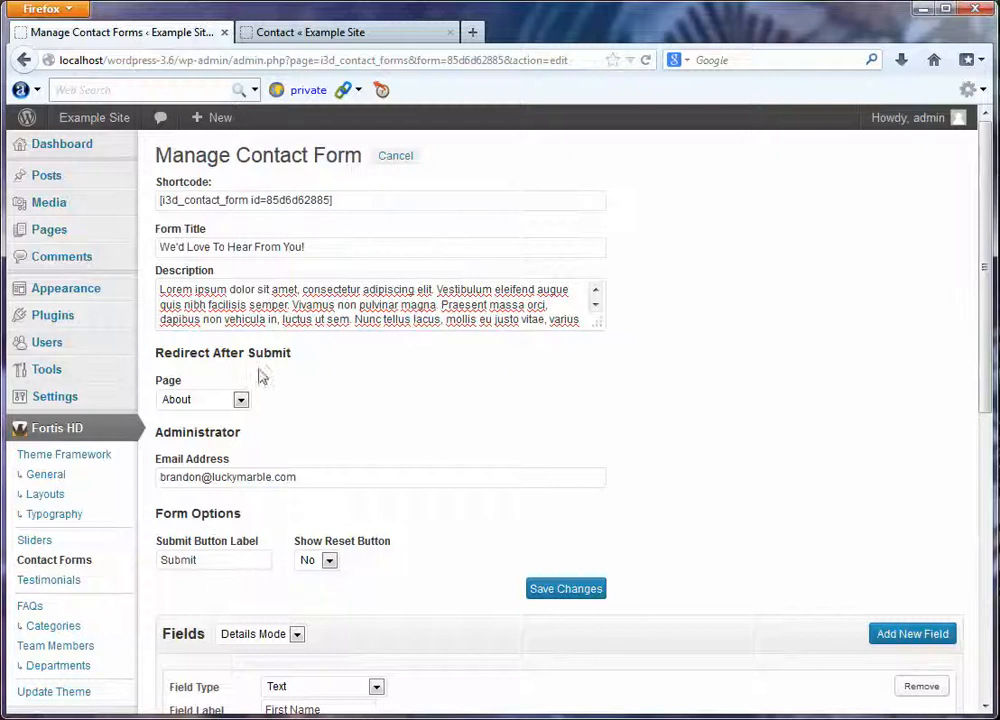
pyautogui.scroll(-2, 714, 464)
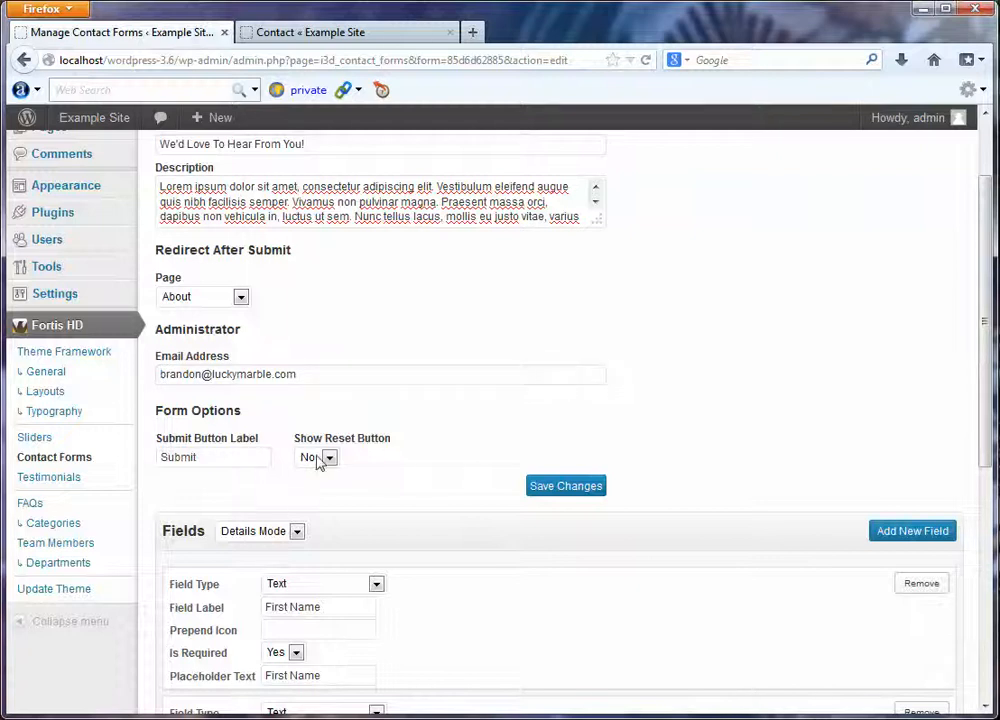
pyautogui.scroll(-2, 476, 370)
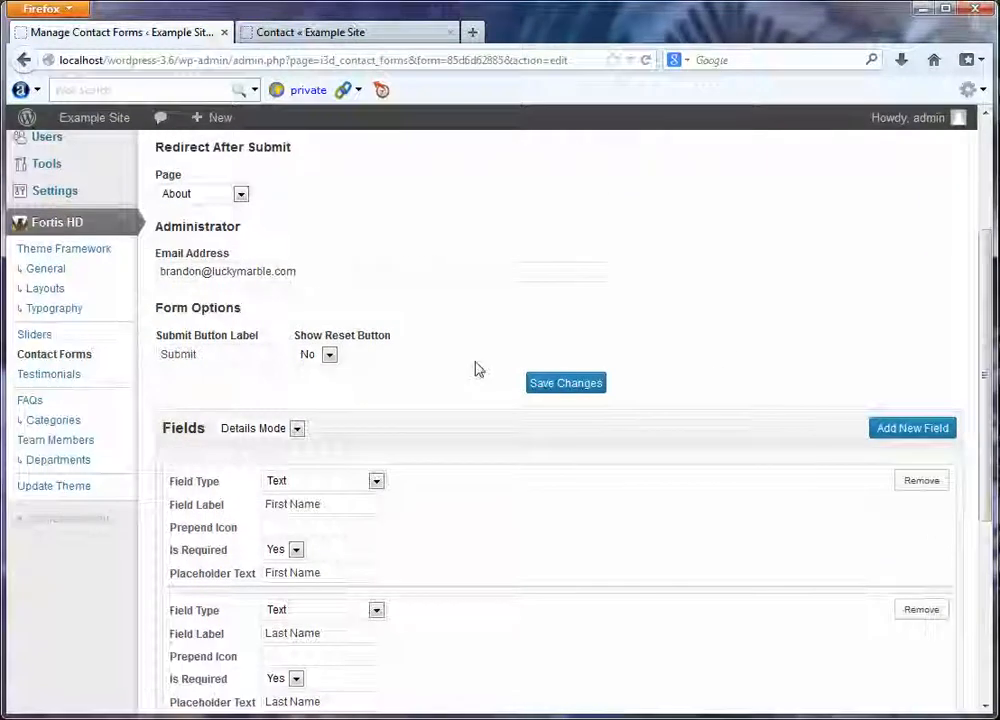
pyautogui.scroll(-3, 694, 353)
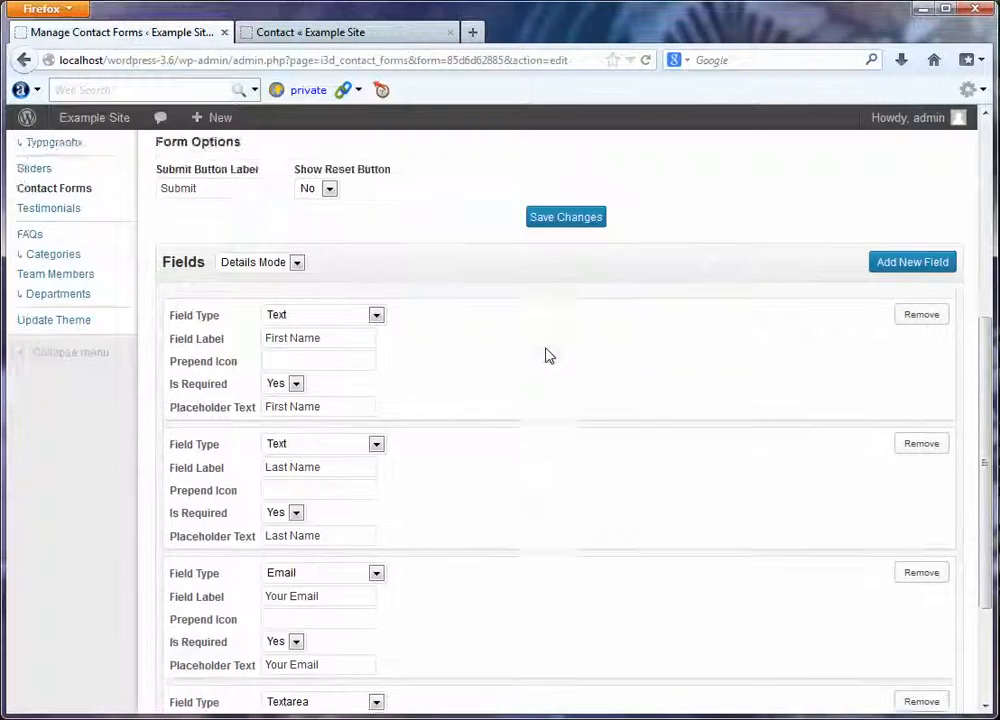
pyautogui.scroll(-1, 548, 355)
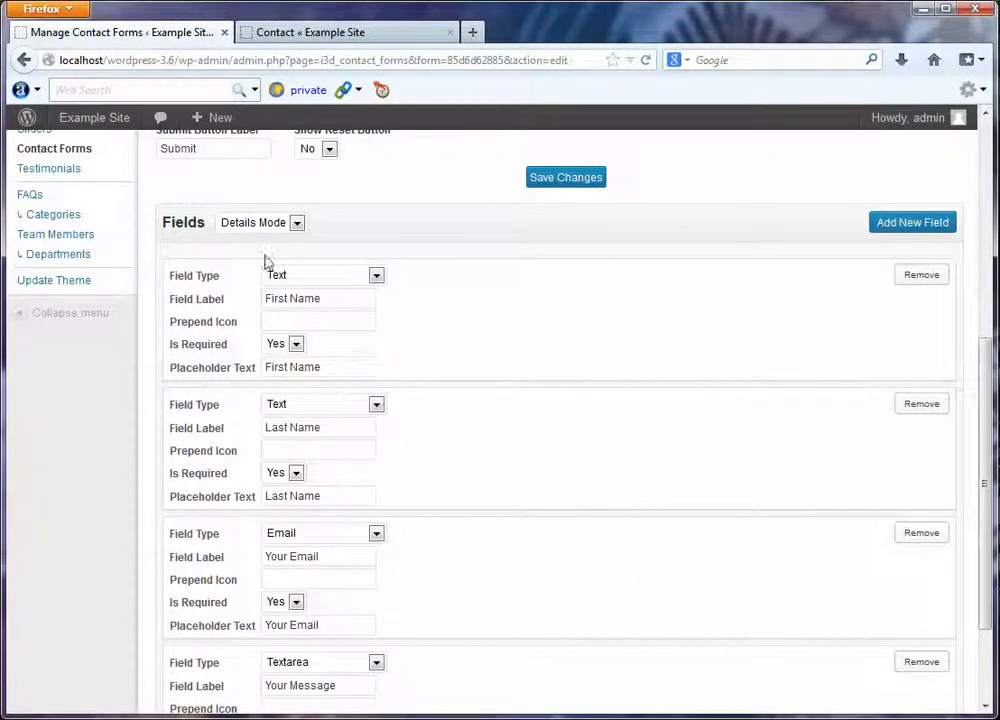
pyautogui.scroll(-2, 857, 266)
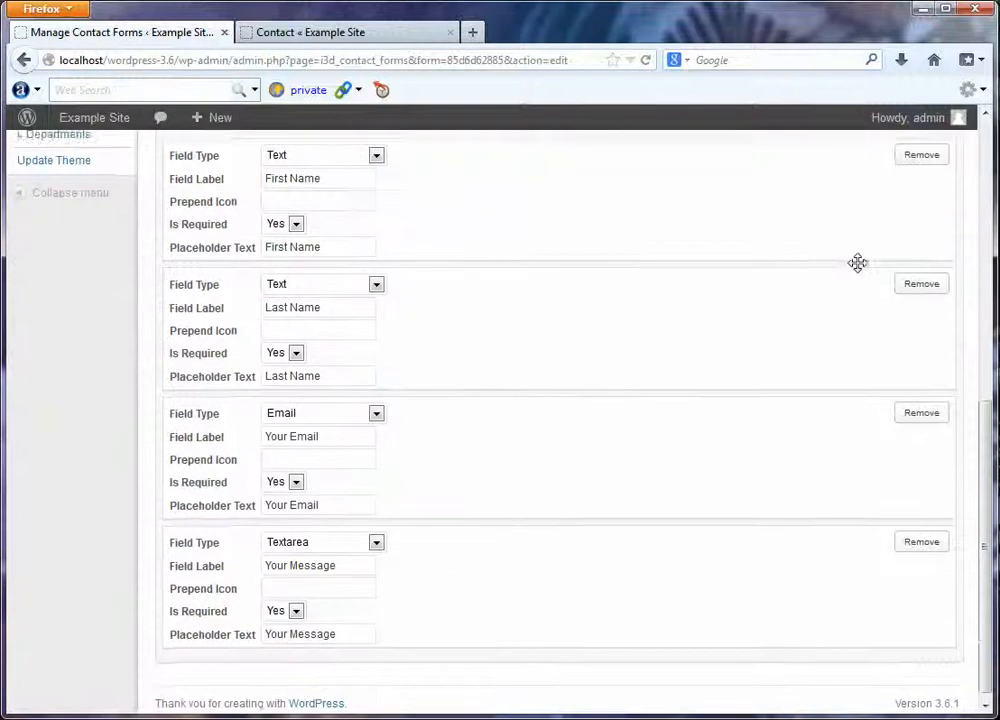
pyautogui.scroll(2, 855, 214)
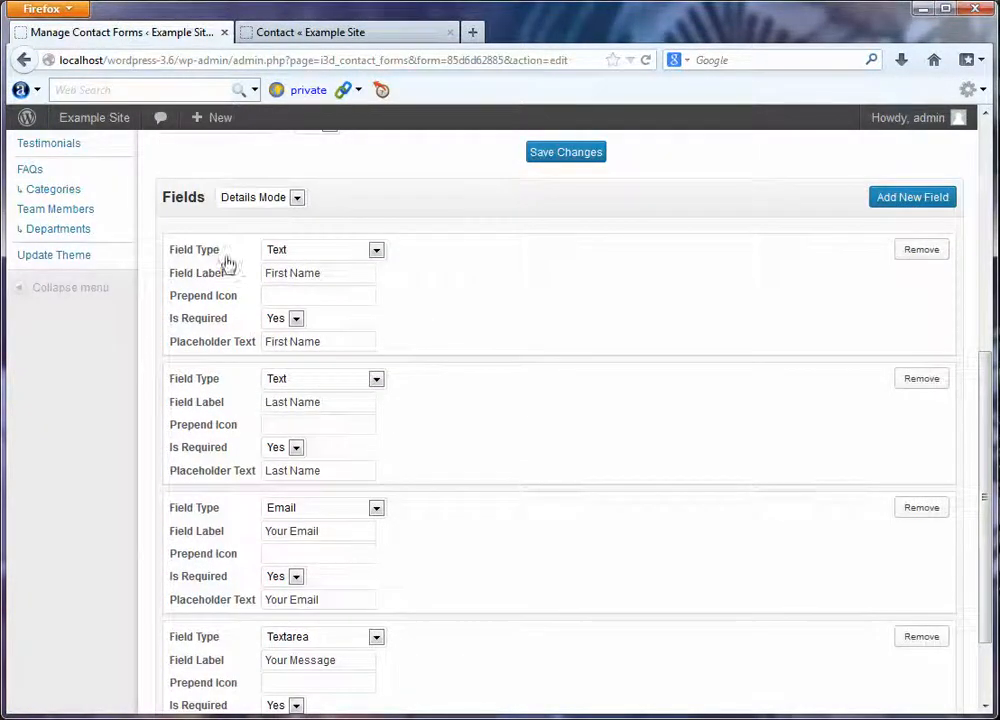
# Step: Look through the field types available for the First Name field without changing its type
pyautogui.click(302, 252)
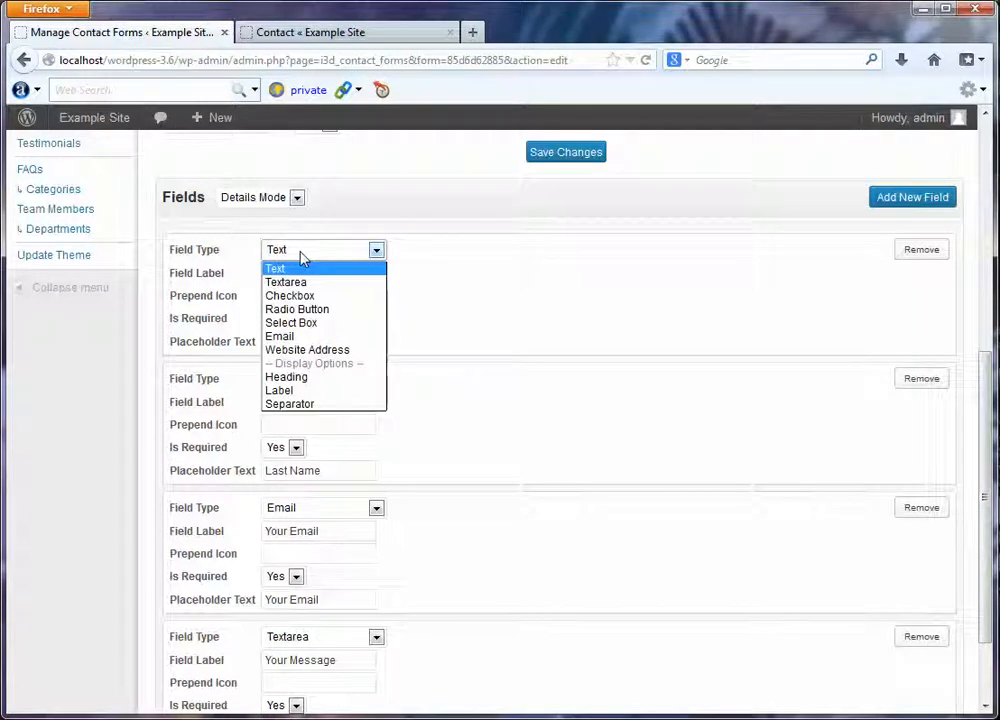
pyautogui.click(302, 256)
pyautogui.click(302, 256)
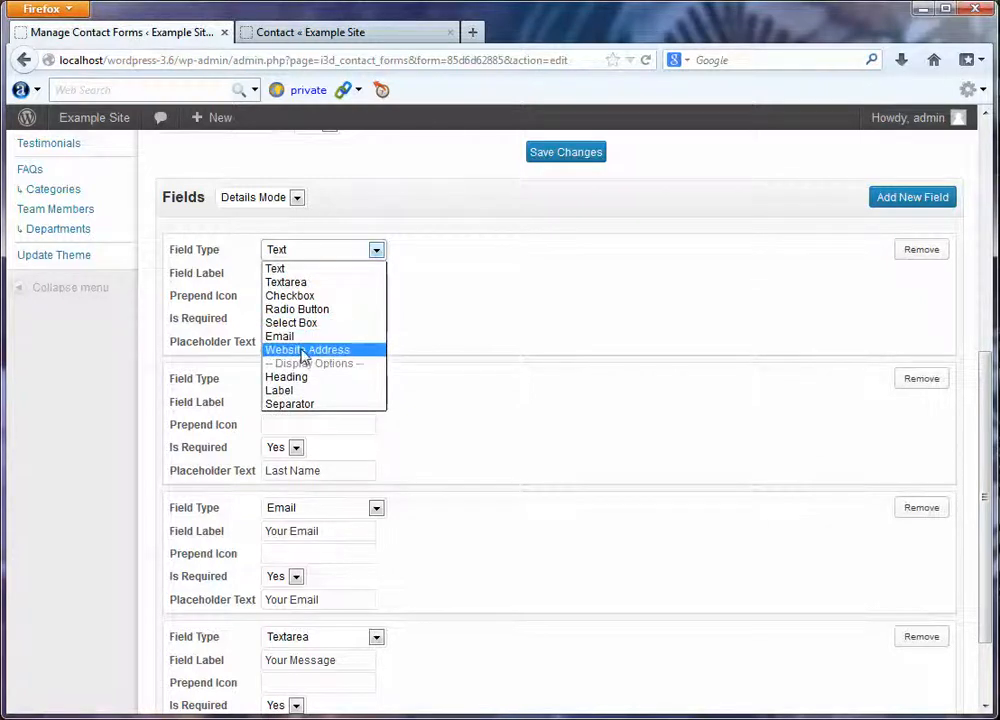
pyautogui.click(424, 229)
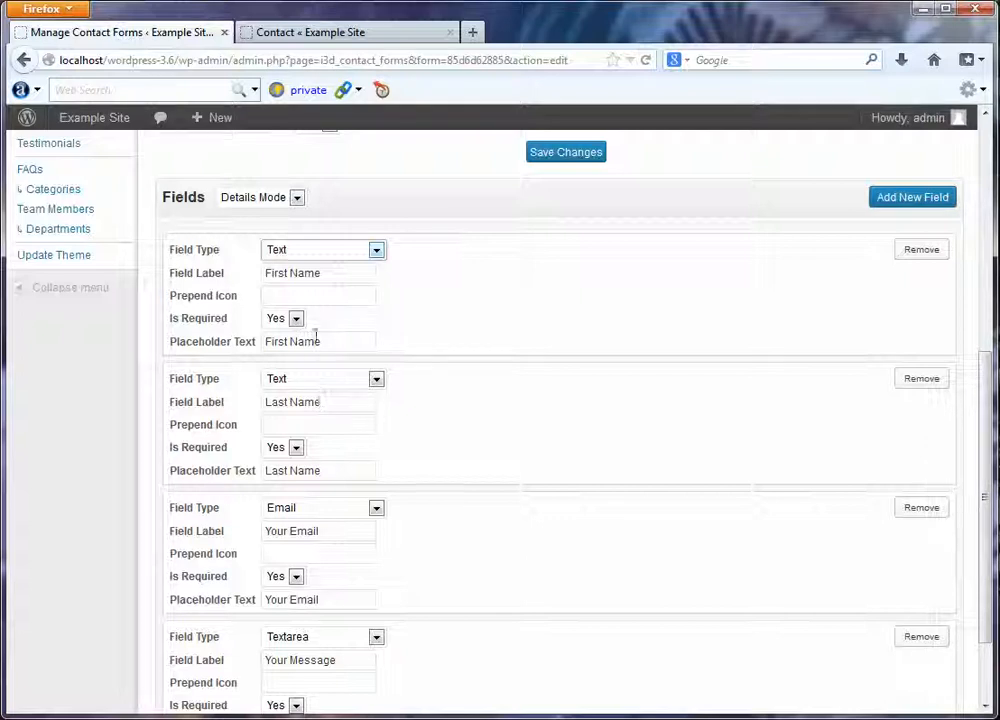
# Step: Switch the form fields to Layout Mode and try the First Name field at 25% width before returning it to 50%
pyautogui.click(253, 197)
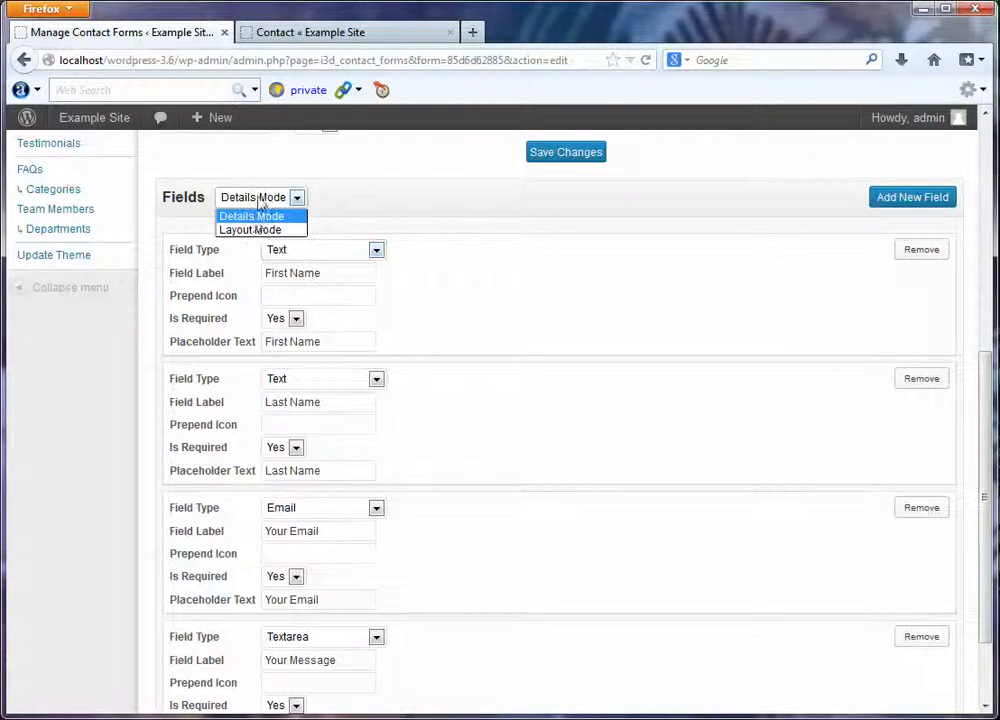
pyautogui.click(250, 229)
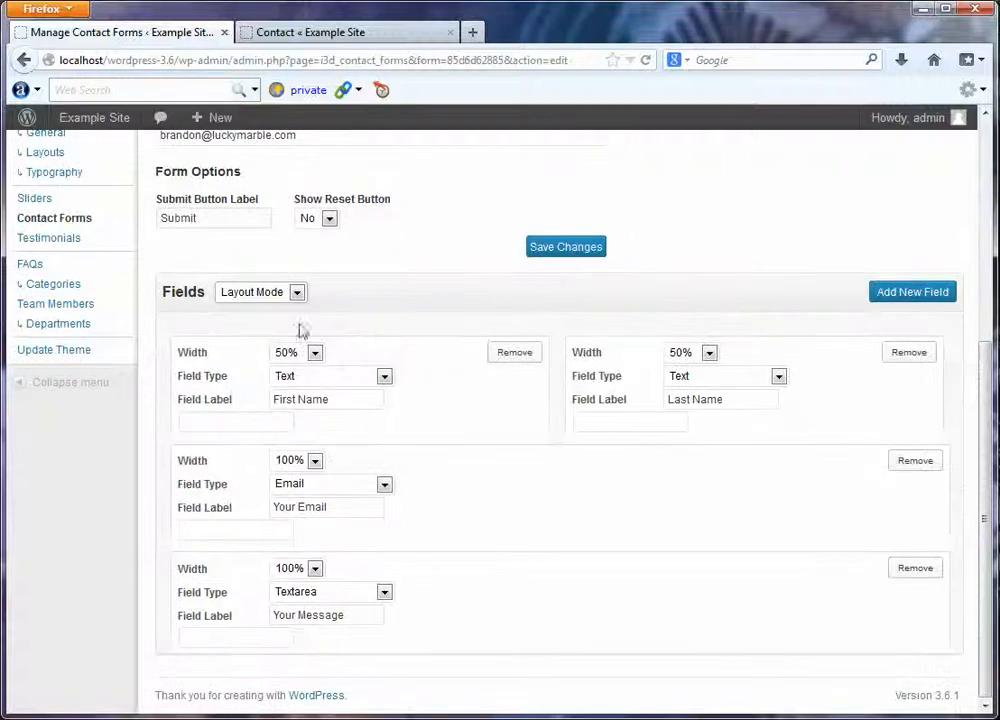
pyautogui.click(314, 353)
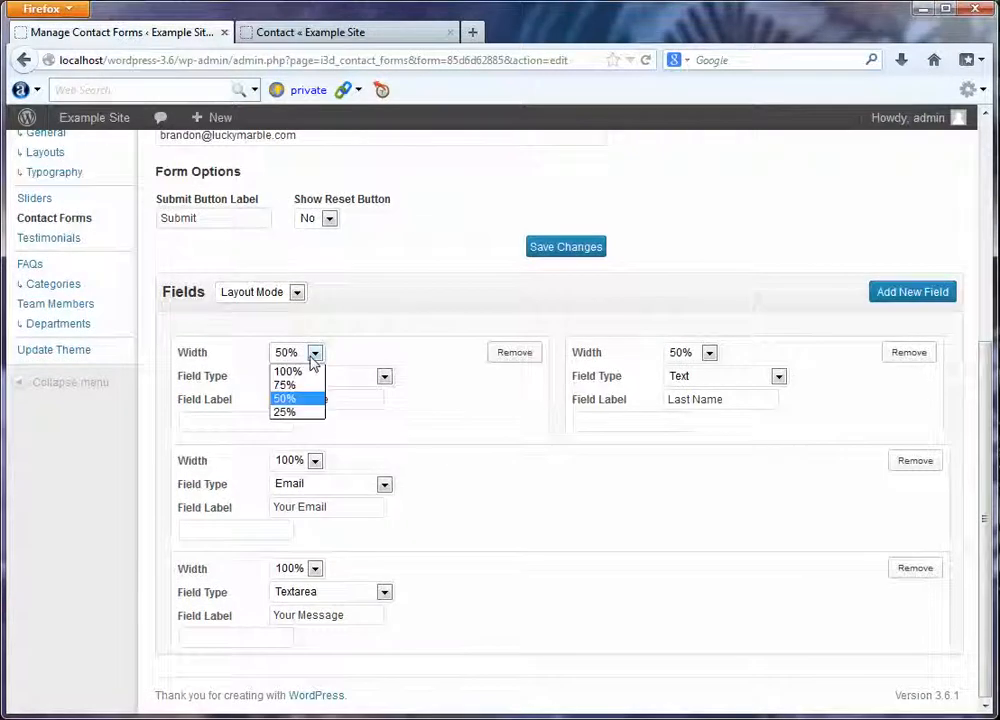
pyautogui.click(290, 411)
pyautogui.click(254, 353)
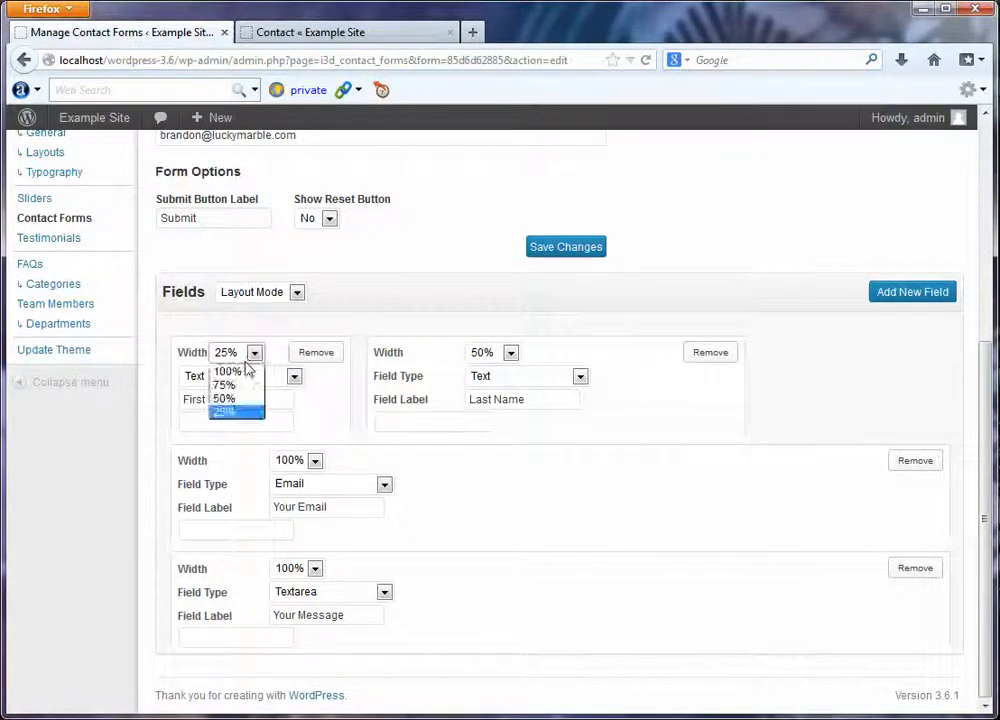
pyautogui.click(240, 397)
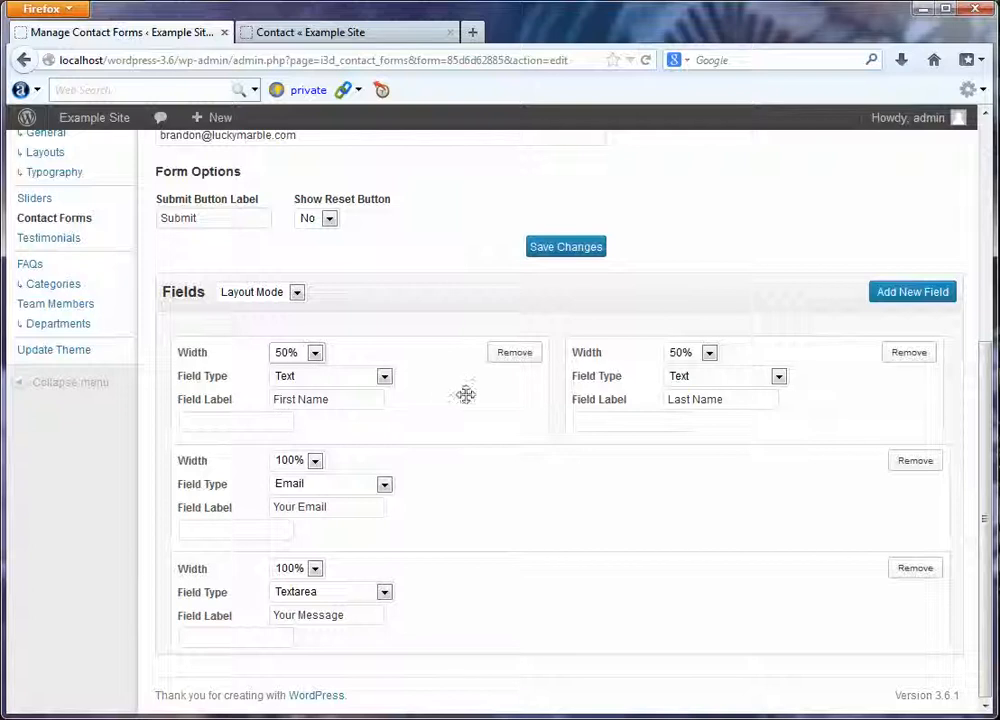
# Step: Compare the field arrangement with the form on the site's Contact page and return to the form editor
pyautogui.click(396, 33)
pyautogui.scroll(-2, 376, 467)
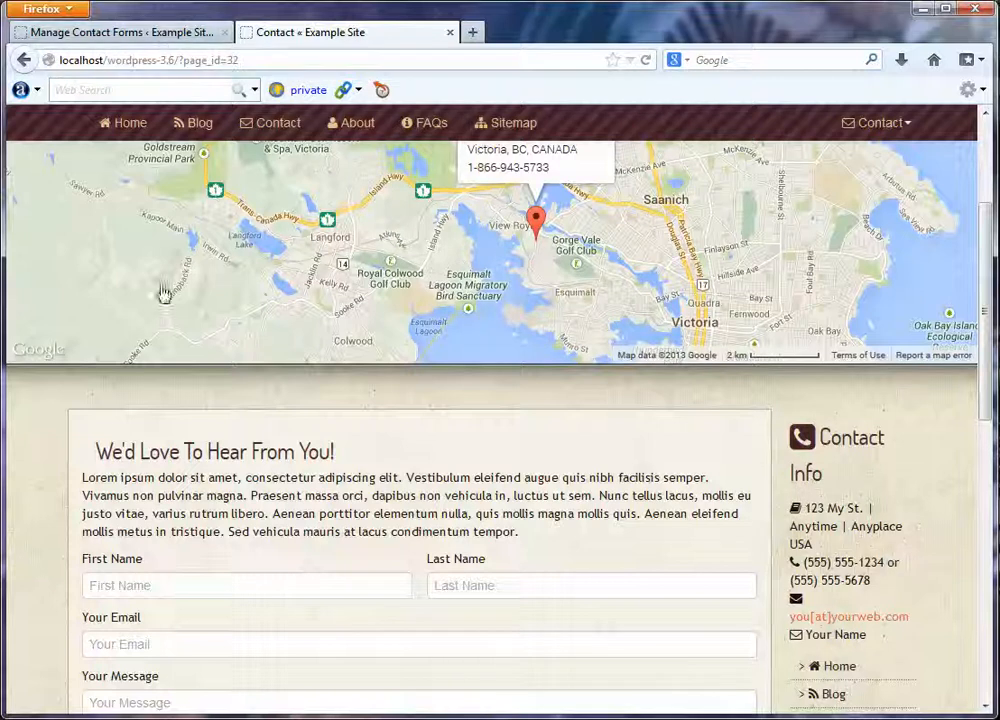
pyautogui.click(172, 36)
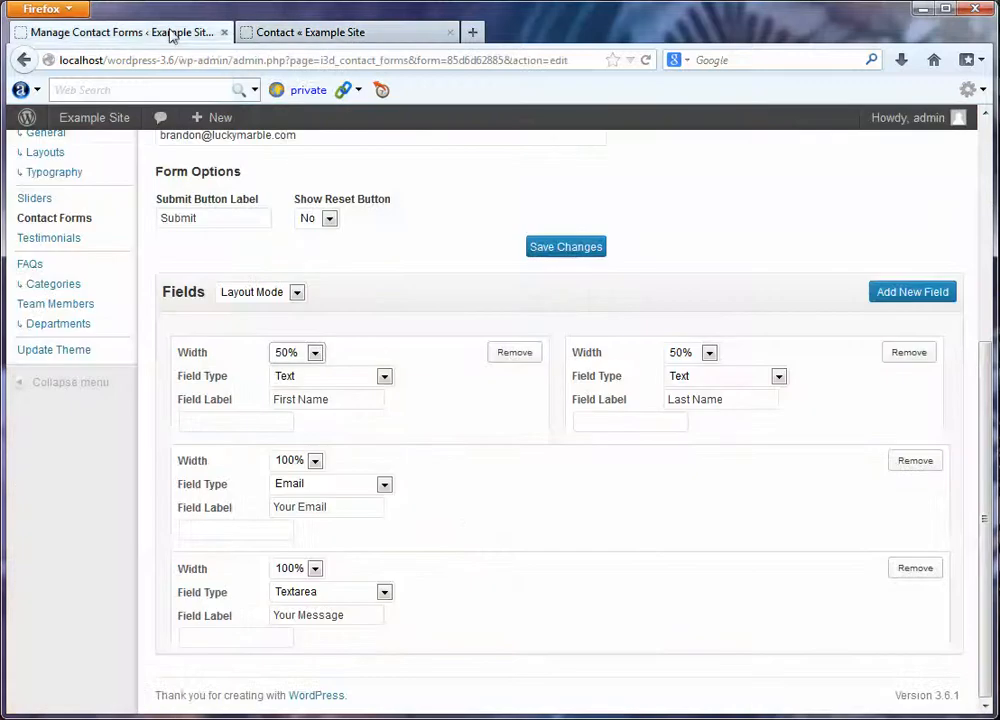
# Step: Set the Your Email field's width to 75% and save the contact form
pyautogui.click(315, 460)
pyautogui.click(284, 493)
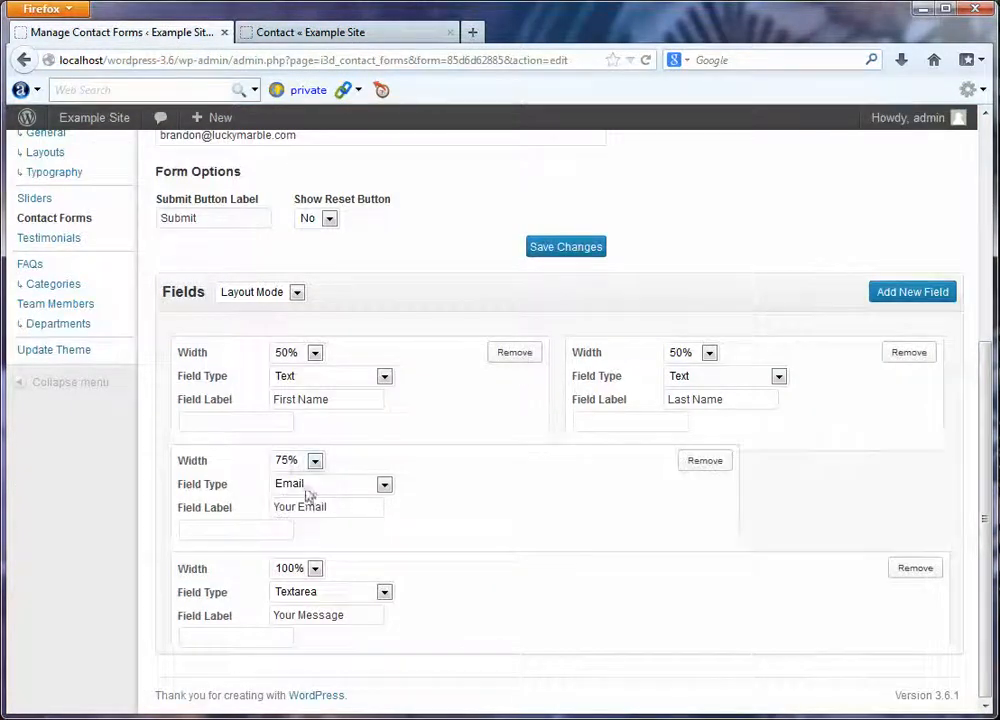
pyautogui.click(576, 250)
# Step: Reload the site's Contact page and inspect the width of the Your Email field
pyautogui.click(372, 31)
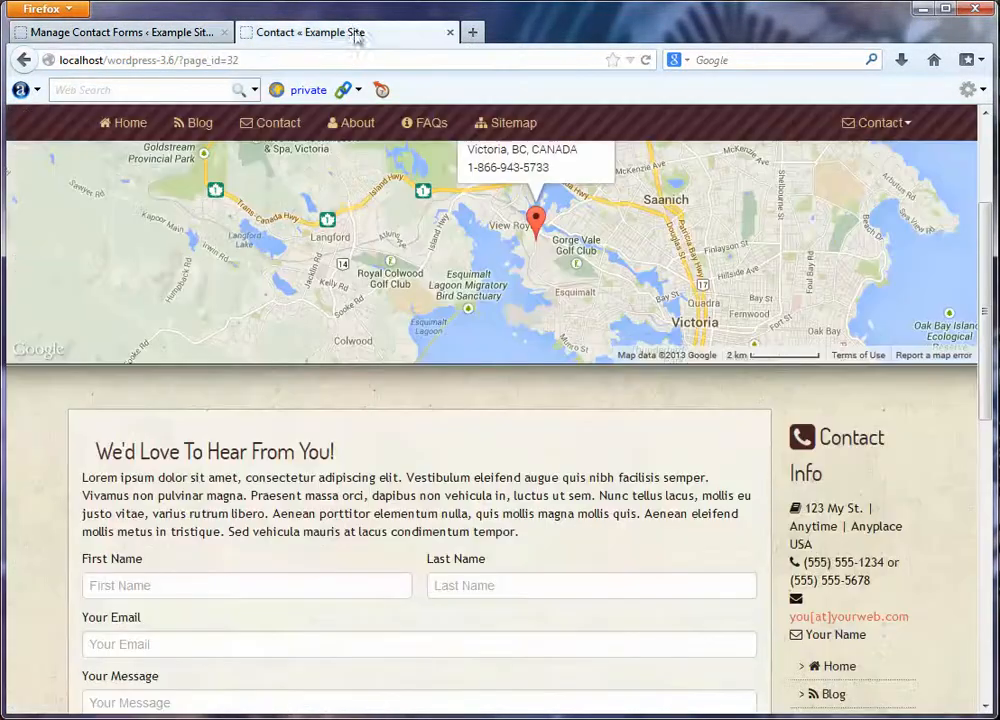
pyautogui.click(645, 60)
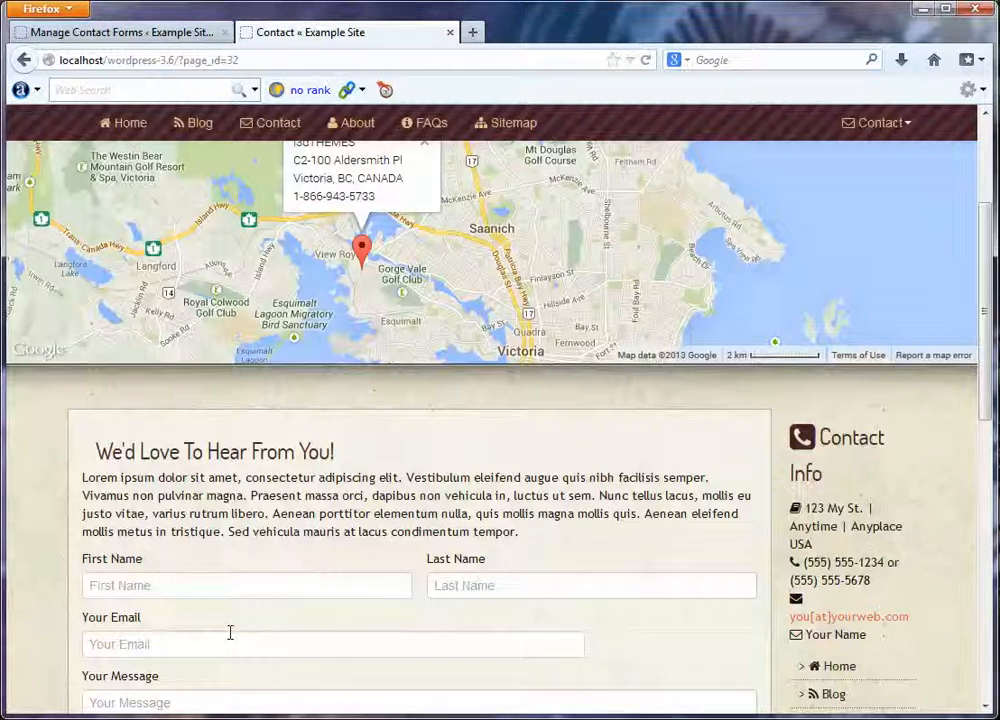
pyautogui.scroll(-1, 230, 632)
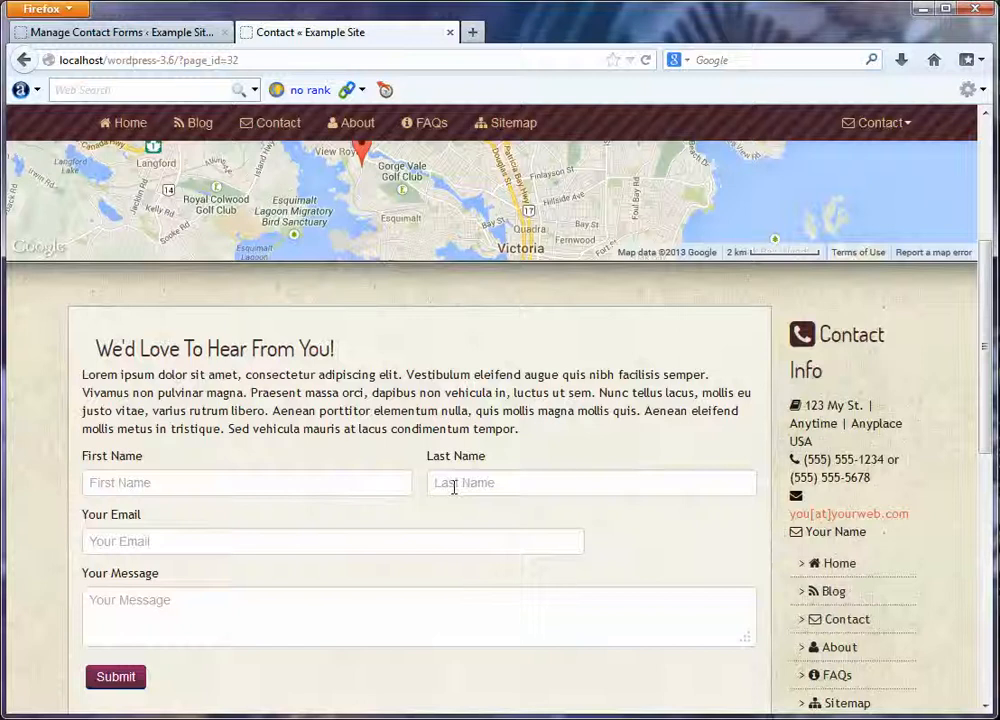
# Step: Return to the form editor, show the fields in Layout Mode and set the Your Email field's width to 100%
pyautogui.click(176, 38)
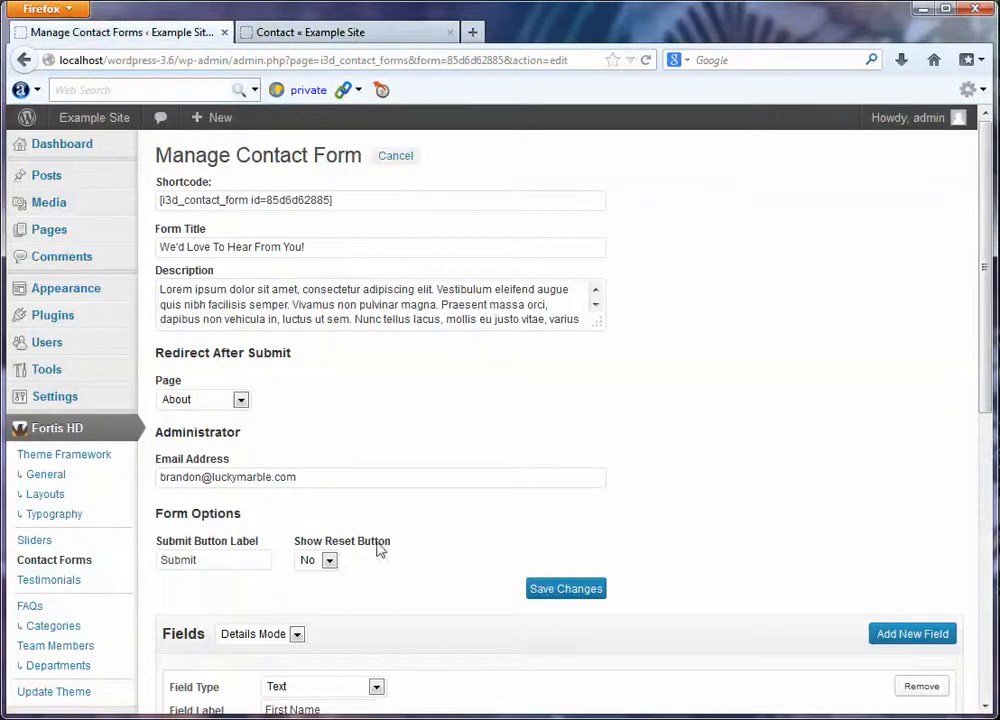
pyautogui.scroll(-4, 435, 610)
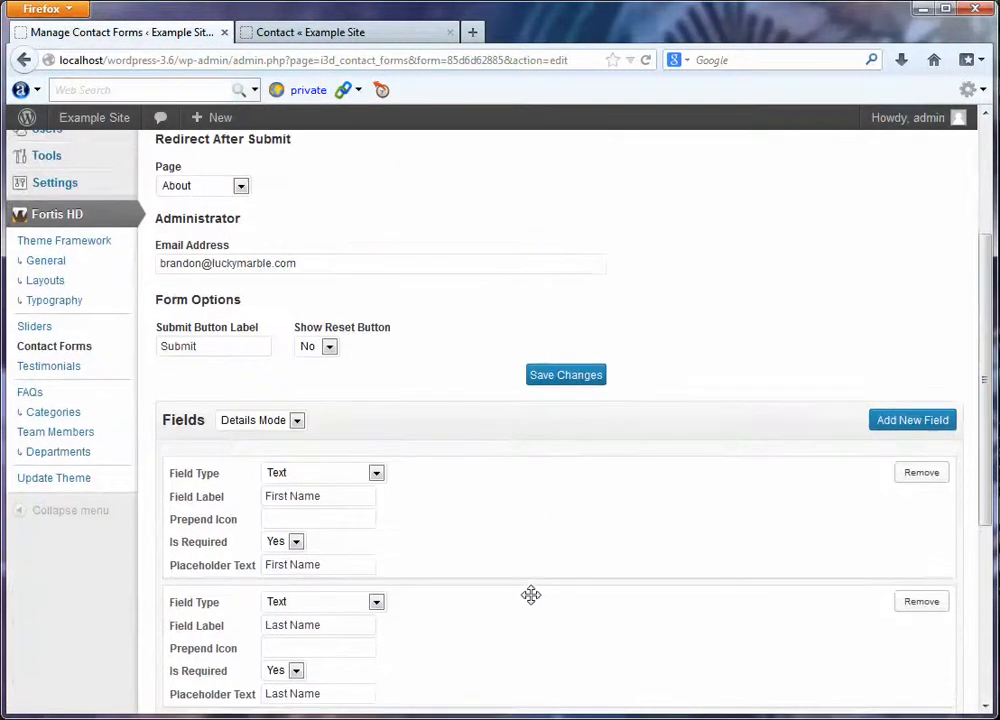
pyautogui.scroll(-4, 530, 595)
pyautogui.click(257, 222)
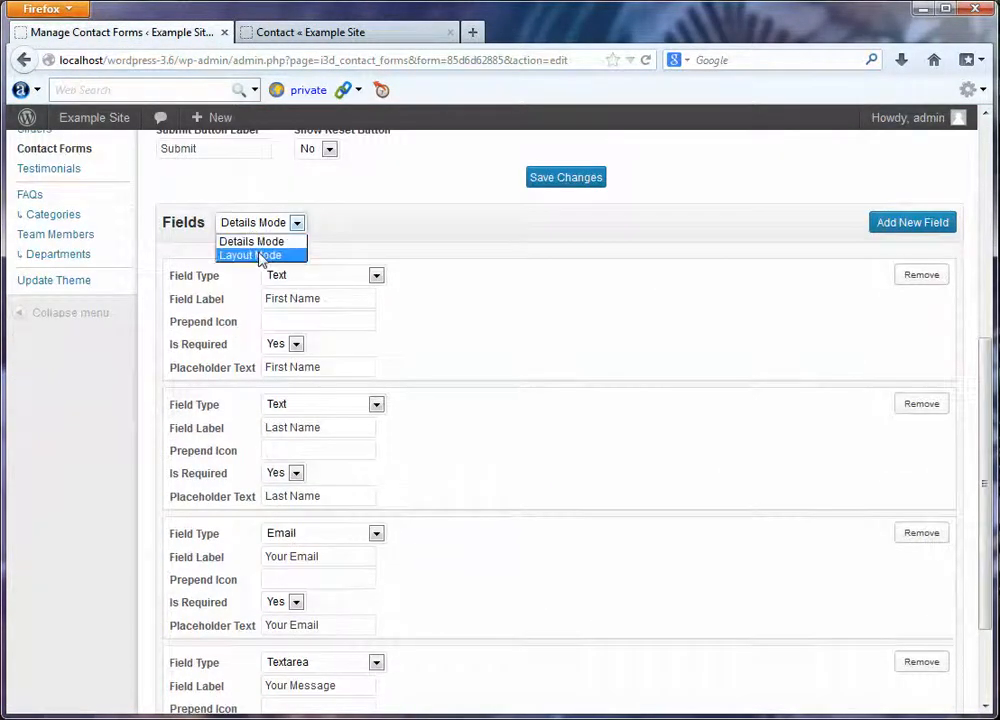
pyautogui.click(259, 255)
pyautogui.click(314, 460)
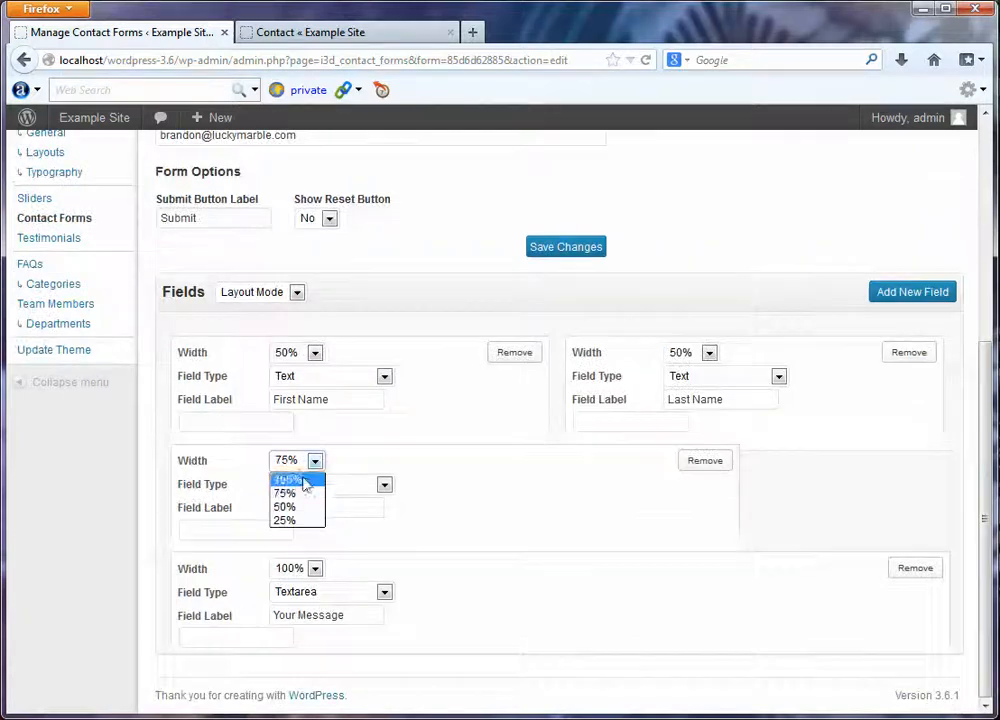
pyautogui.click(303, 481)
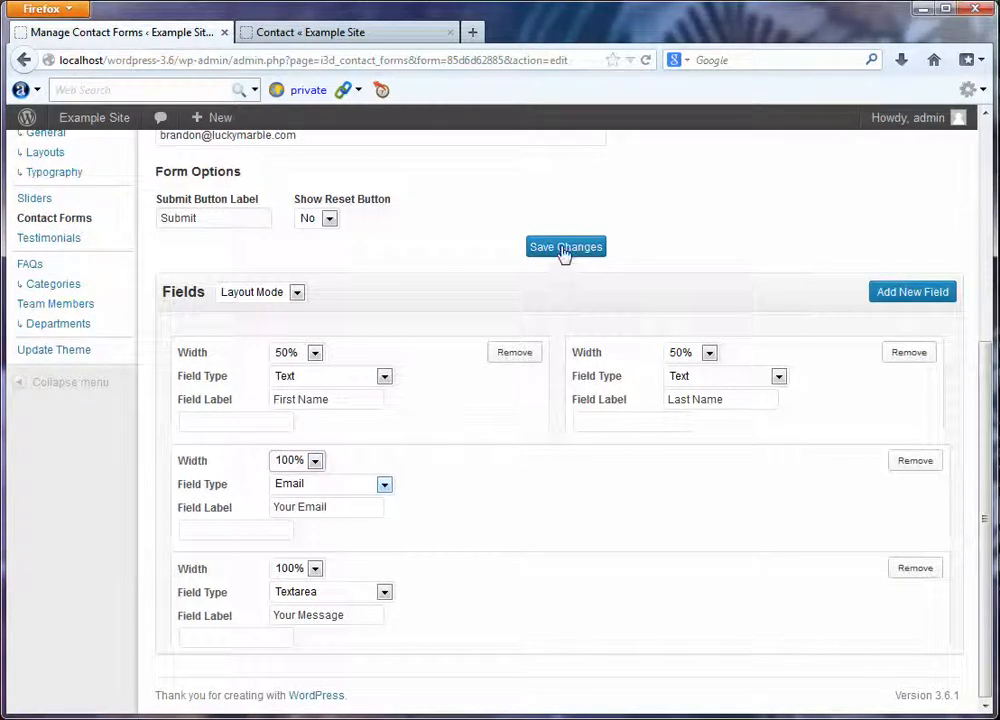
# Step: Save the current contact form and add a new form with the description "whatever you want to do"
pyautogui.click(563, 250)
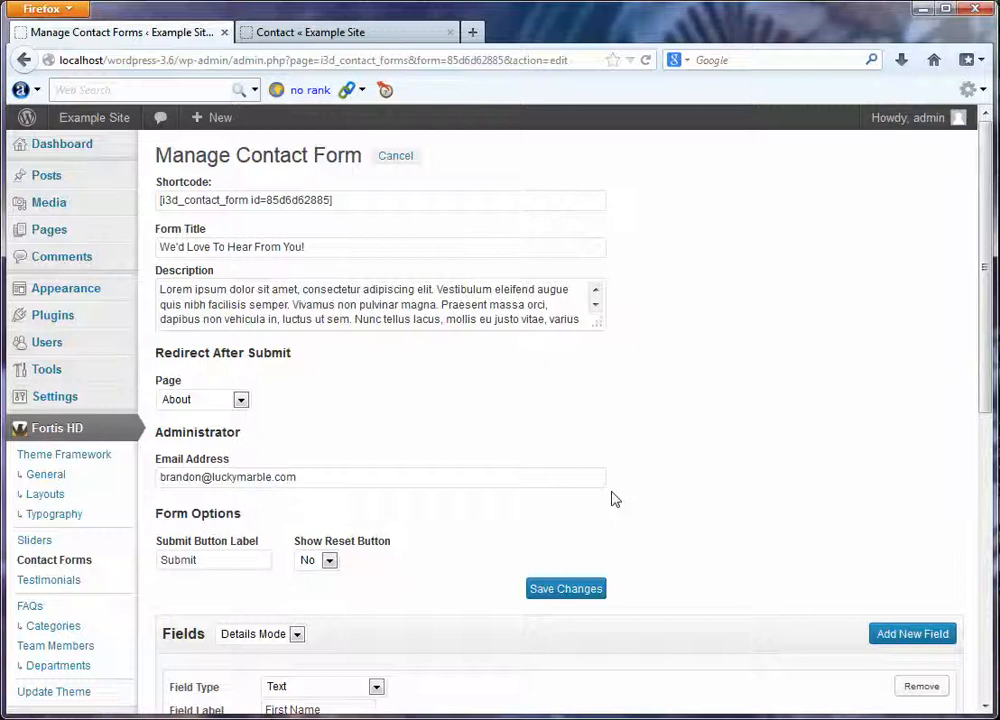
pyautogui.click(398, 158)
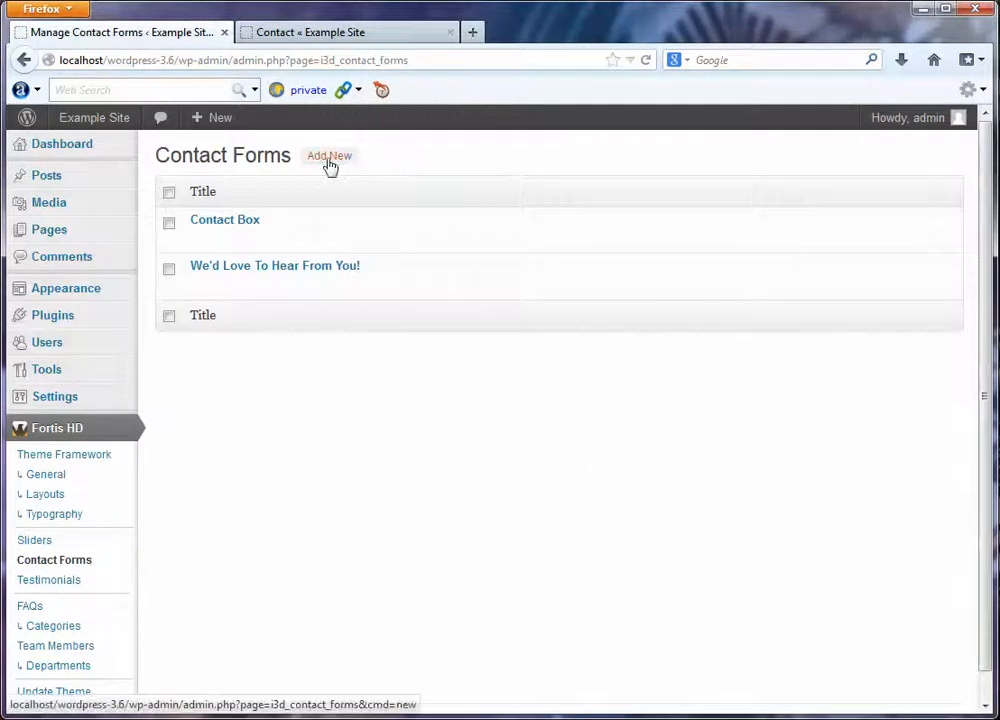
pyautogui.click(329, 158)
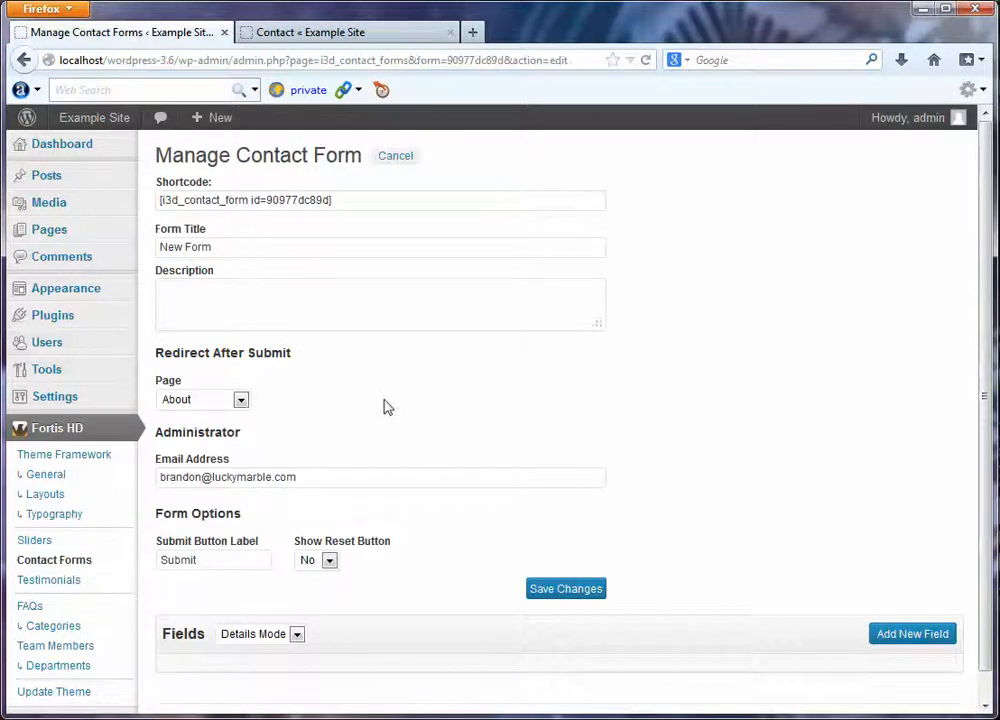
pyautogui.click(237, 298)
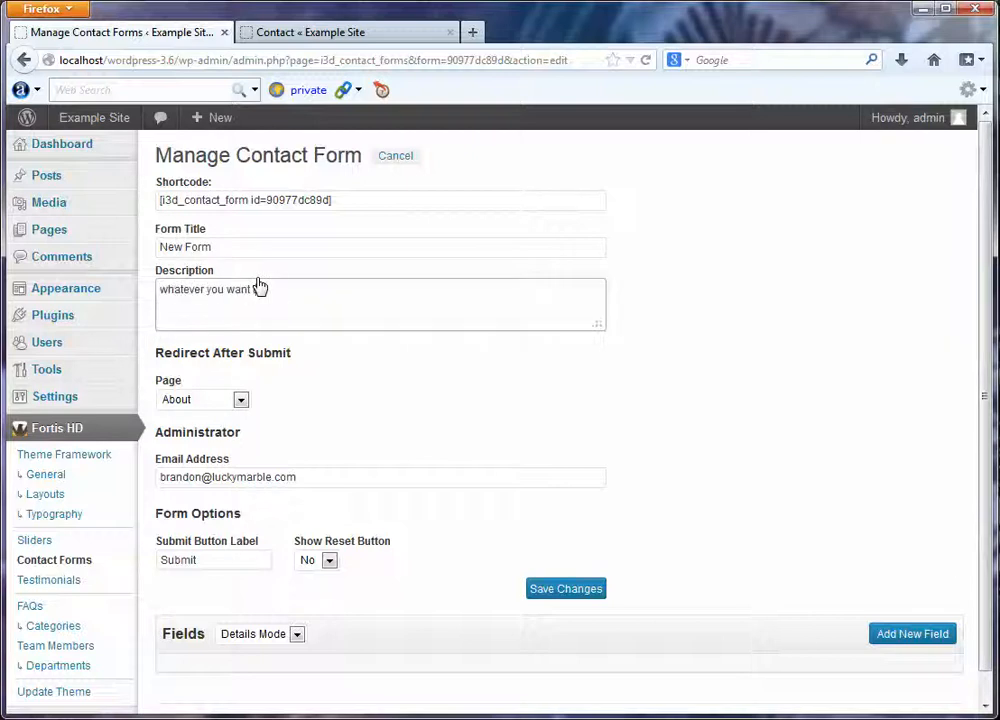
# Step: Add a Text field to the new form and label it "Your Name"
pyautogui.click(901, 636)
pyautogui.scroll(-1, 382, 614)
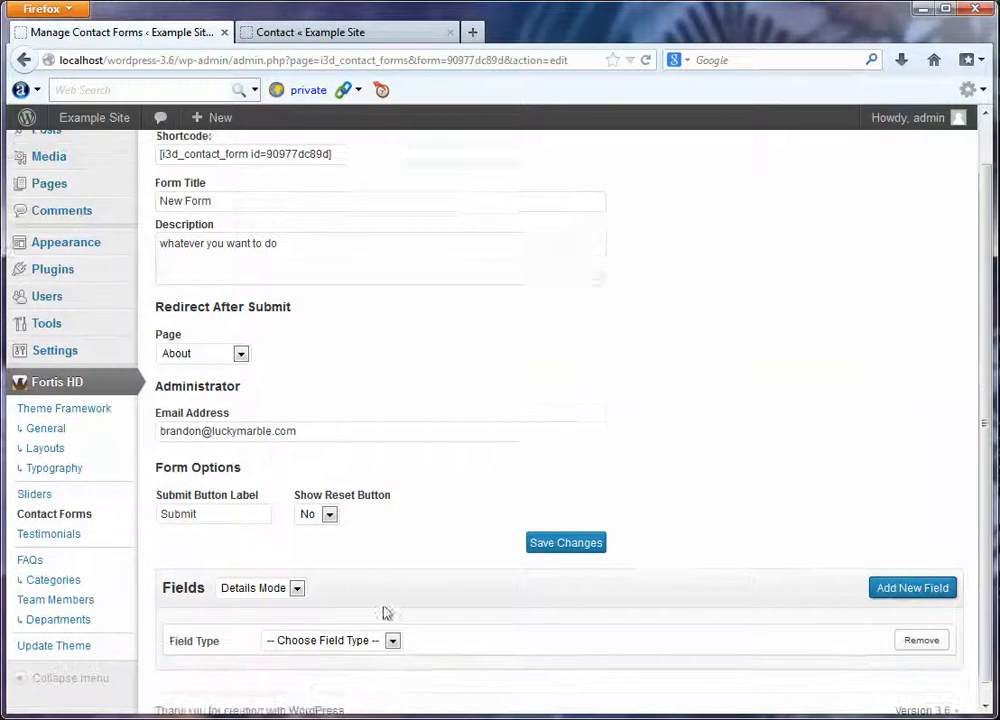
pyautogui.click(370, 626)
pyautogui.click(325, 668)
pyautogui.click(312, 649)
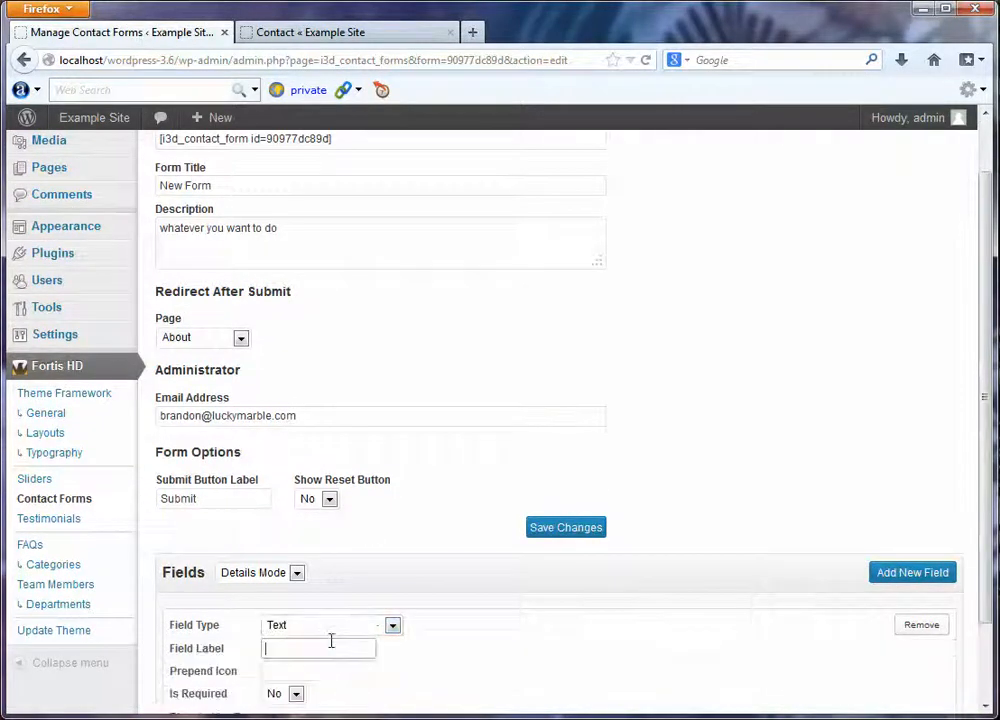
pyautogui.write('Your Name')
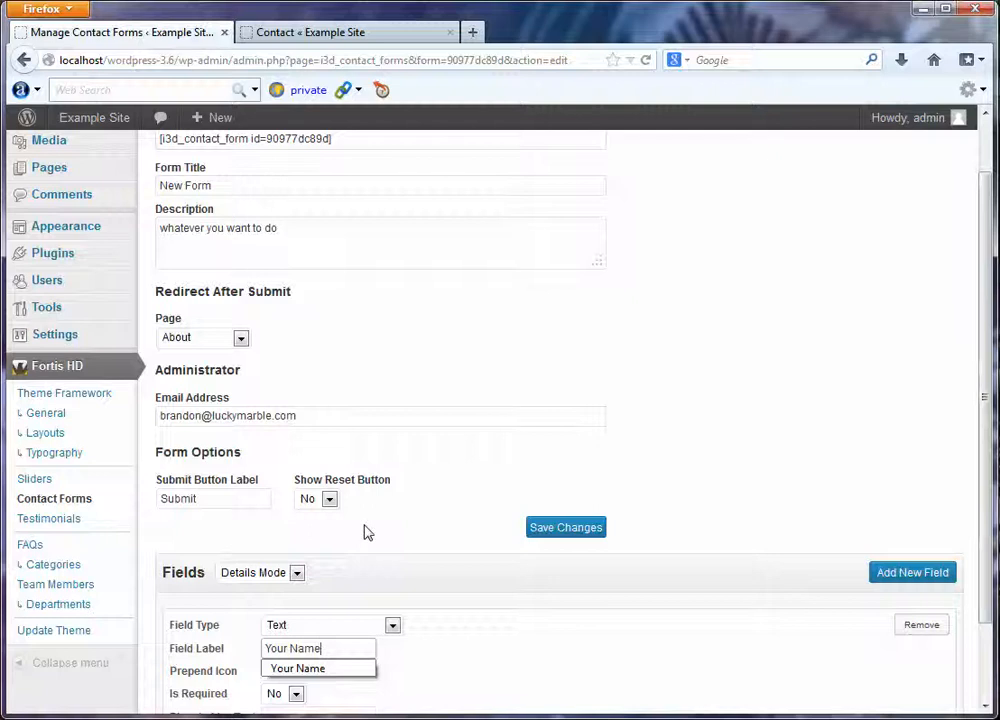
pyautogui.click(441, 471)
# Step: Set the Your Name field's prepended icon to "icon-user"
pyautogui.scroll(-2, 403, 591)
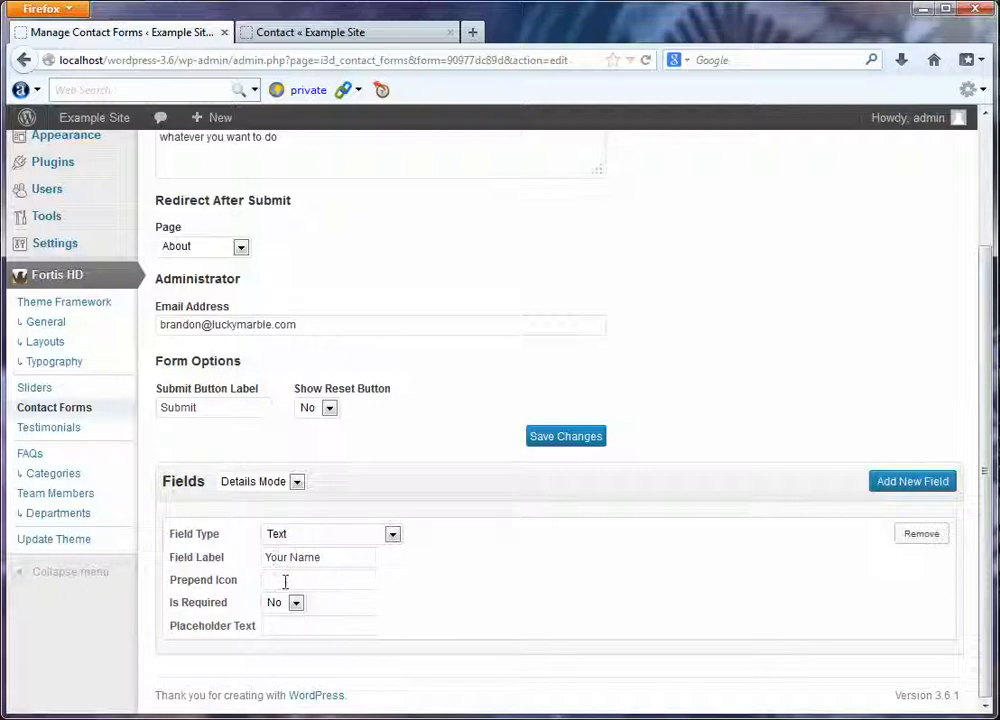
pyautogui.click(285, 581)
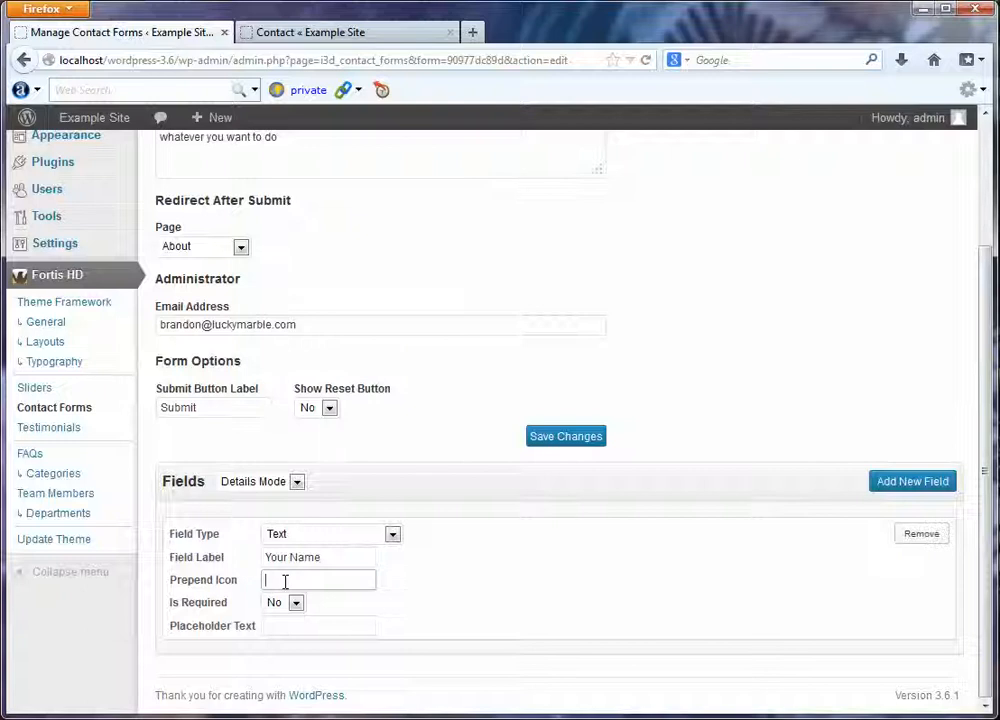
pyautogui.write('icon-user')
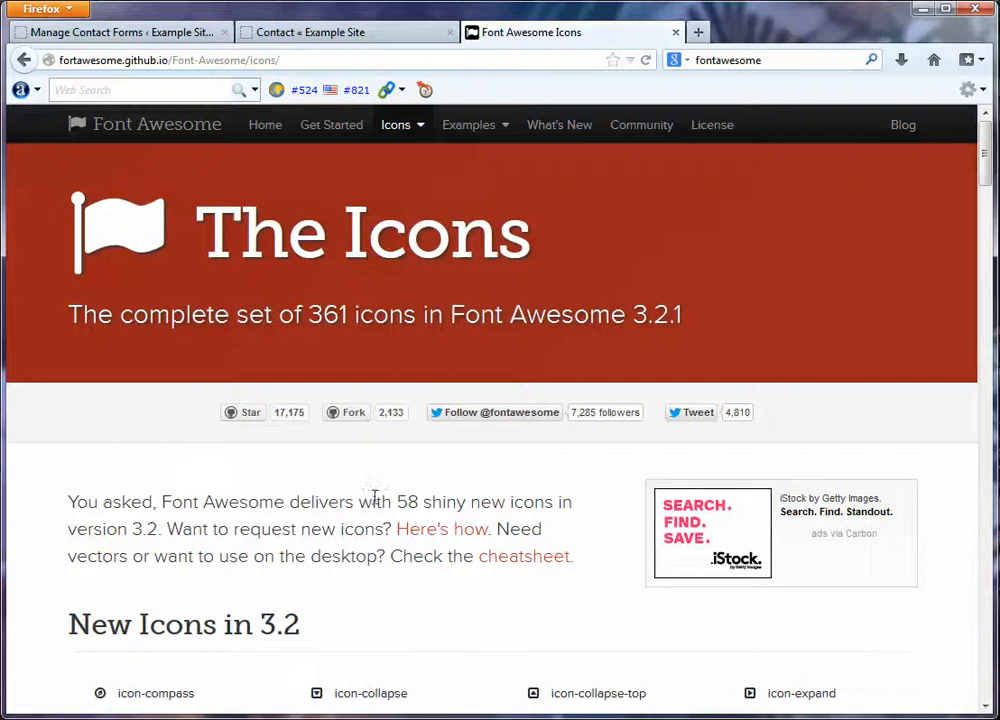
# Step: Browse the icon names on the Font Awesome Icons page through the Web Application Icons, and return to the form editor
pyautogui.scroll(-2, 373, 496)
pyautogui.scroll(-4, 232, 473)
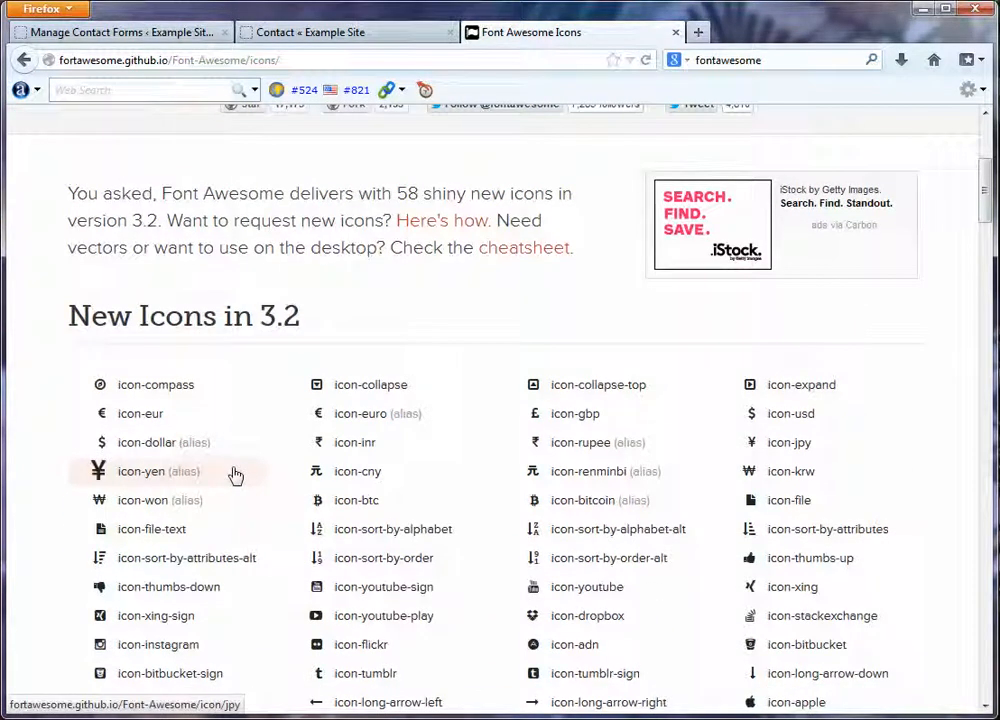
pyautogui.scroll(-8, 233, 473)
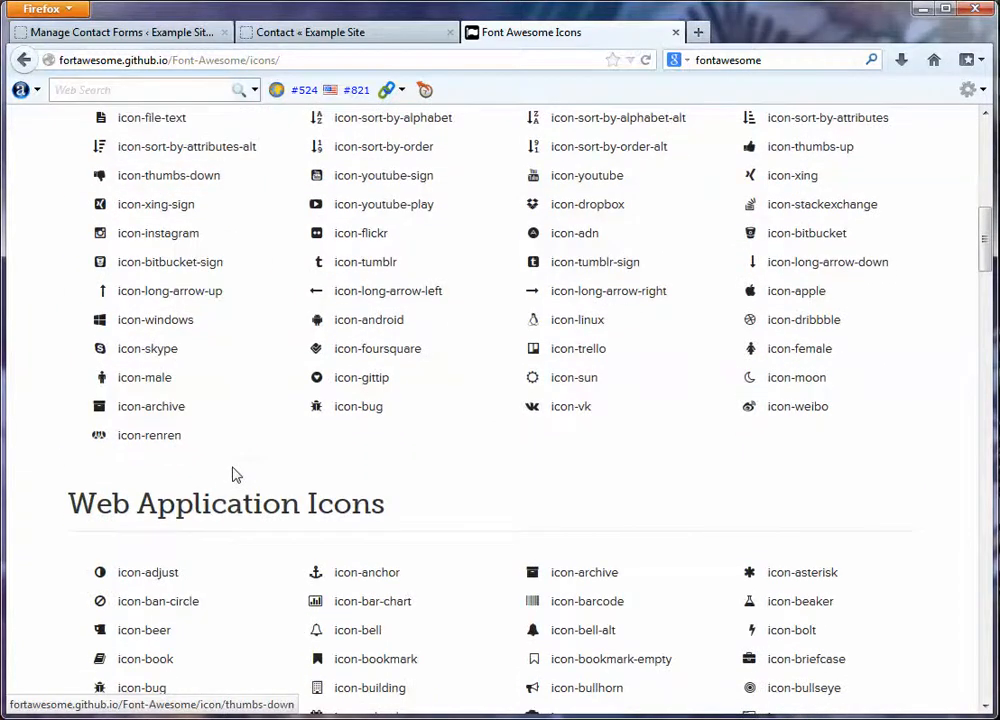
pyautogui.scroll(8, 232, 473)
pyautogui.scroll(4, 283, 408)
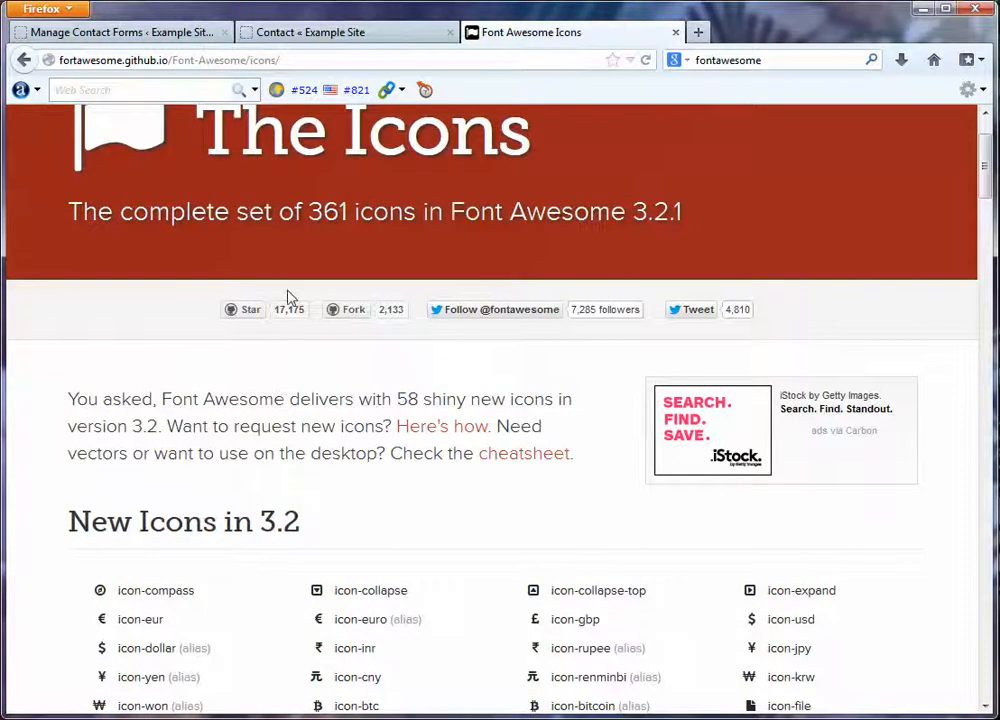
pyautogui.scroll(-12, 312, 547)
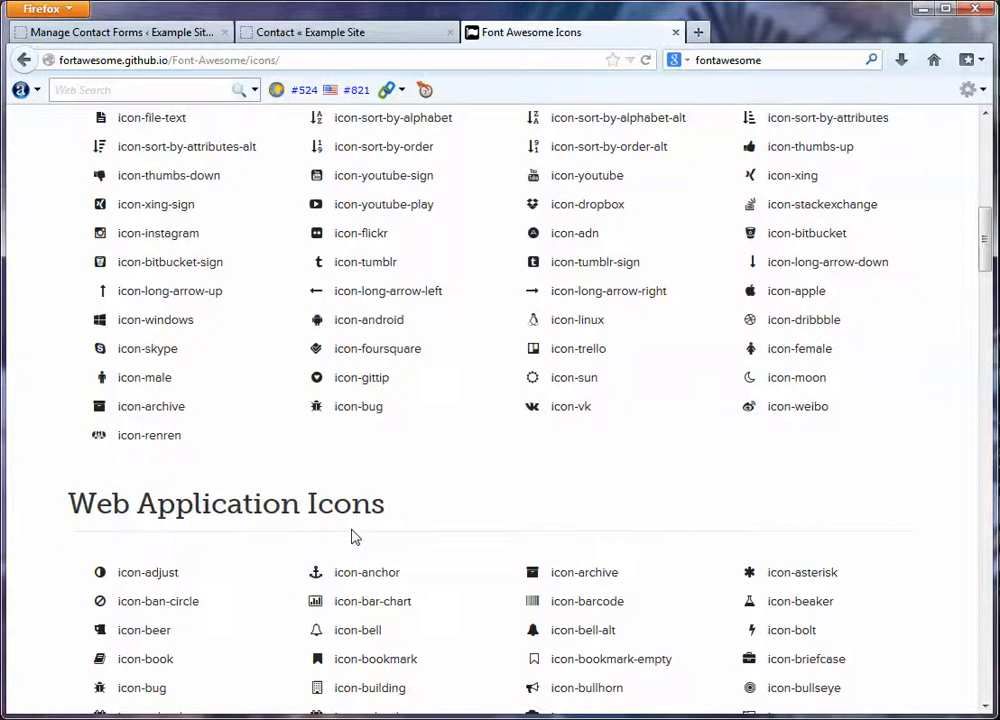
pyautogui.scroll(-4, 352, 537)
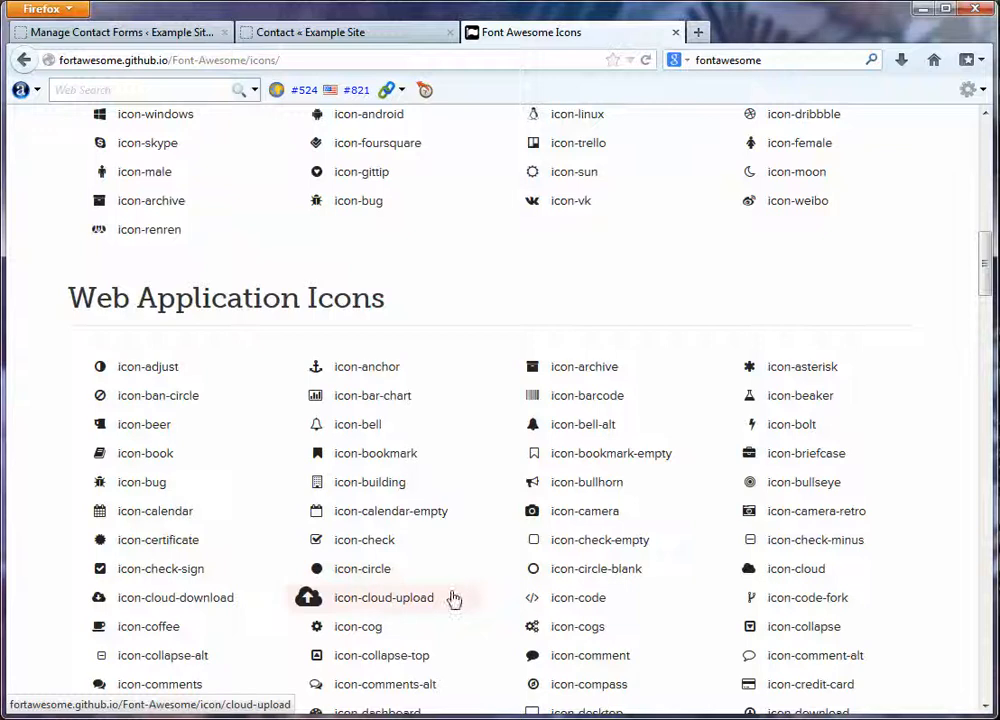
pyautogui.scroll(-4, 453, 598)
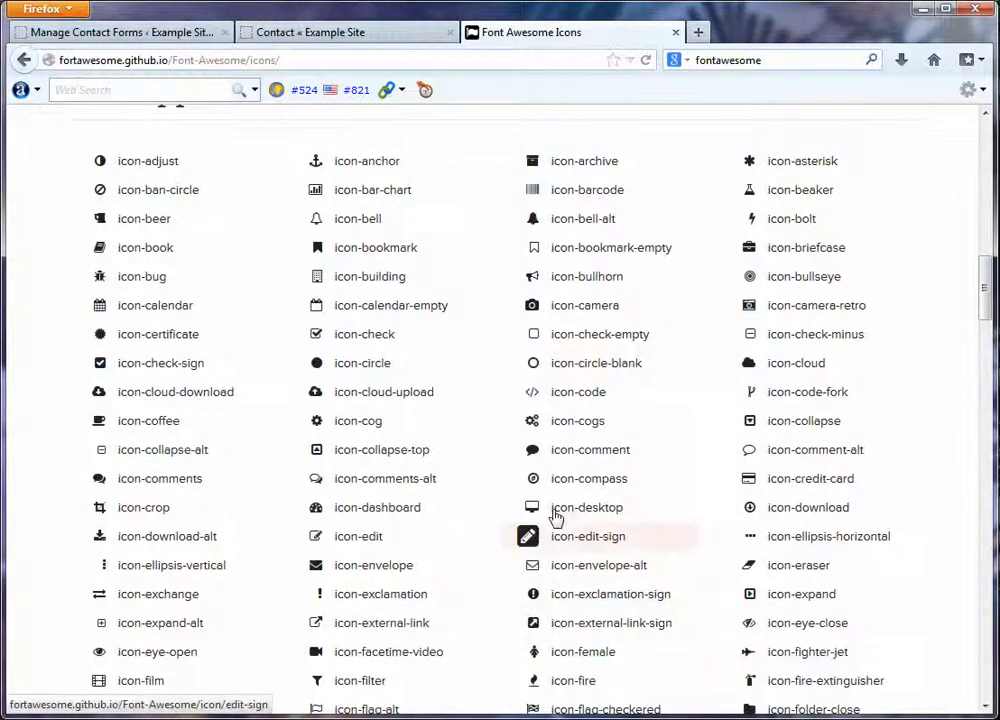
pyautogui.scroll(-4, 769, 519)
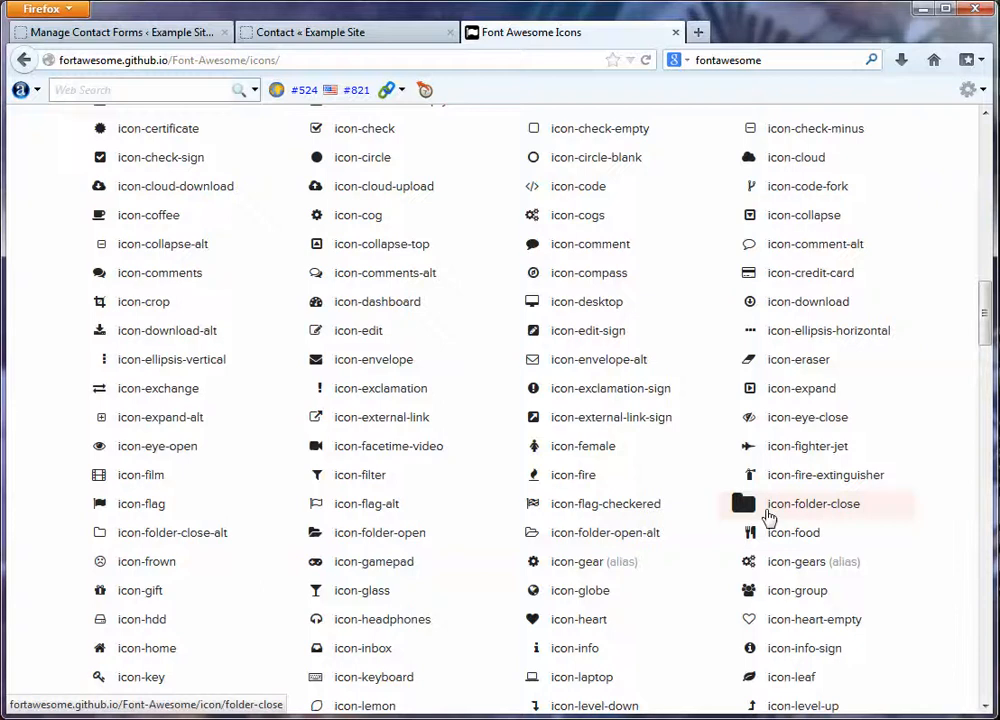
pyautogui.scroll(-8, 769, 517)
pyautogui.scroll(-10, 769, 517)
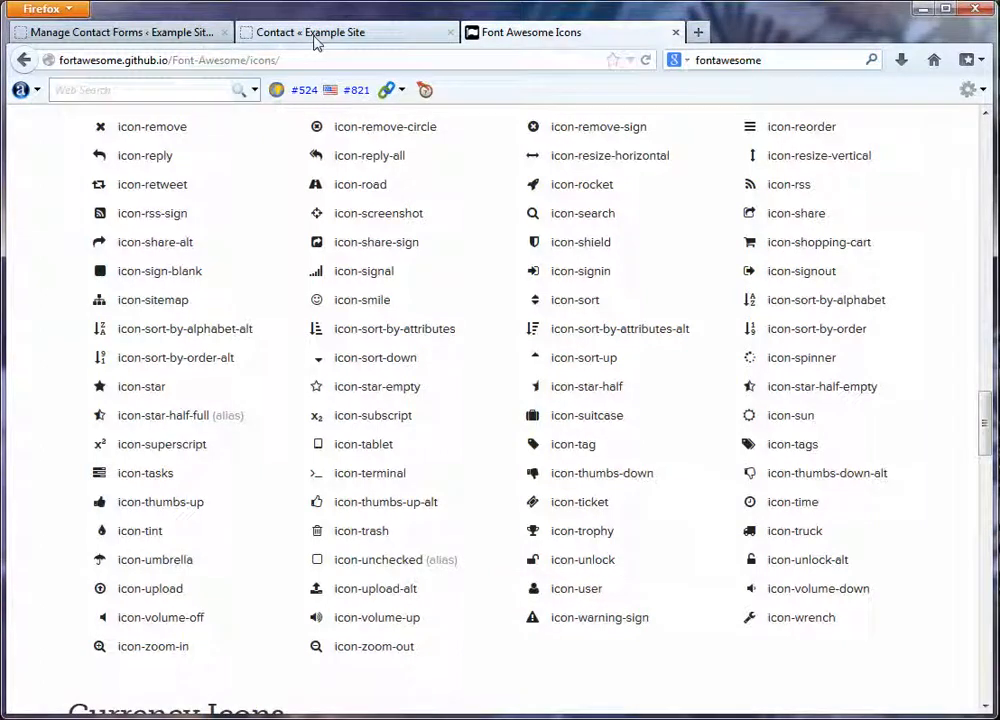
pyautogui.click(185, 32)
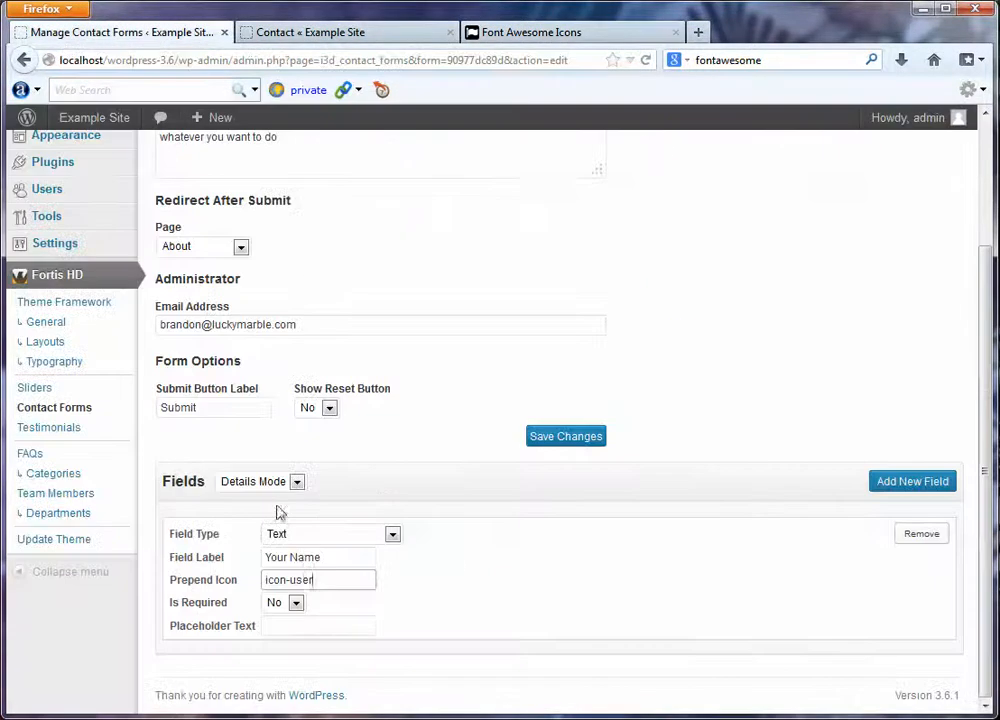
# Step: Make the Your Name field required with the placeholder text "some name here please" and save the form
pyautogui.click(292, 613)
pyautogui.click(286, 638)
pyautogui.click(288, 628)
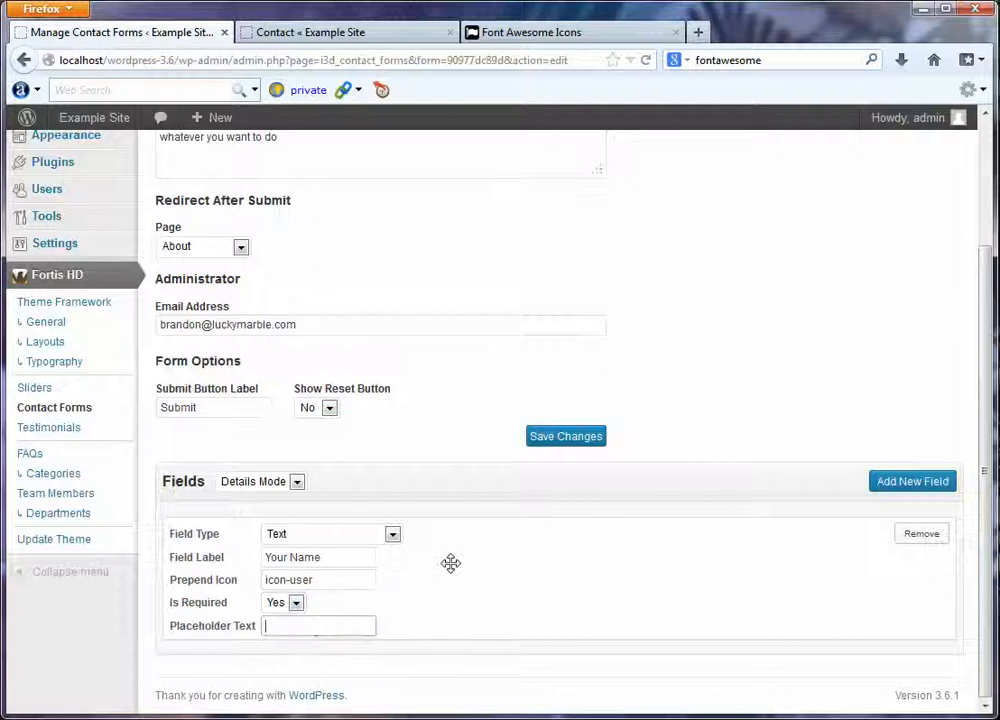
pyautogui.write('some name here please')
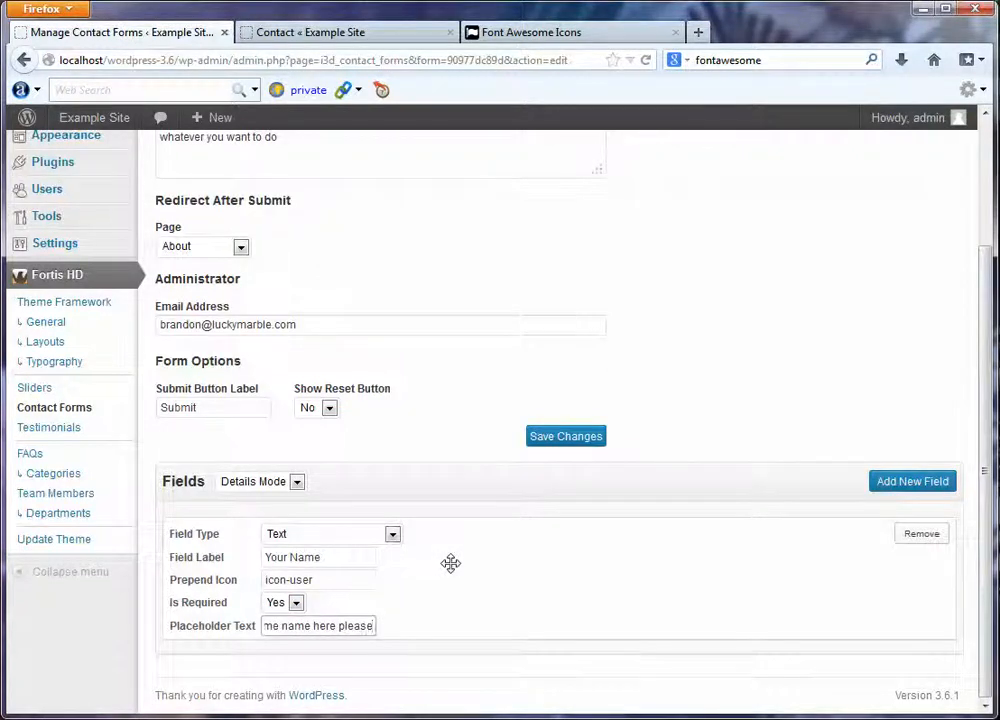
pyautogui.click(553, 440)
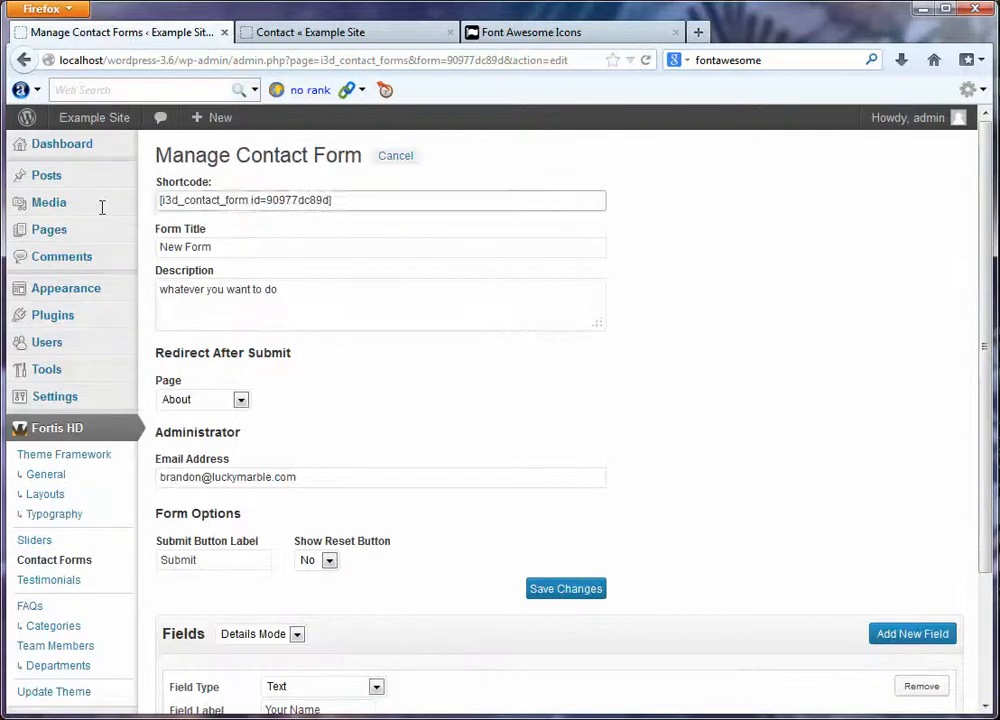
# Step: Copy the new form's shortcode and paste it below the existing shortcode in the Contact page's content
pyautogui.click(317, 193)
pyautogui.hotkey('ctrl', 'c')
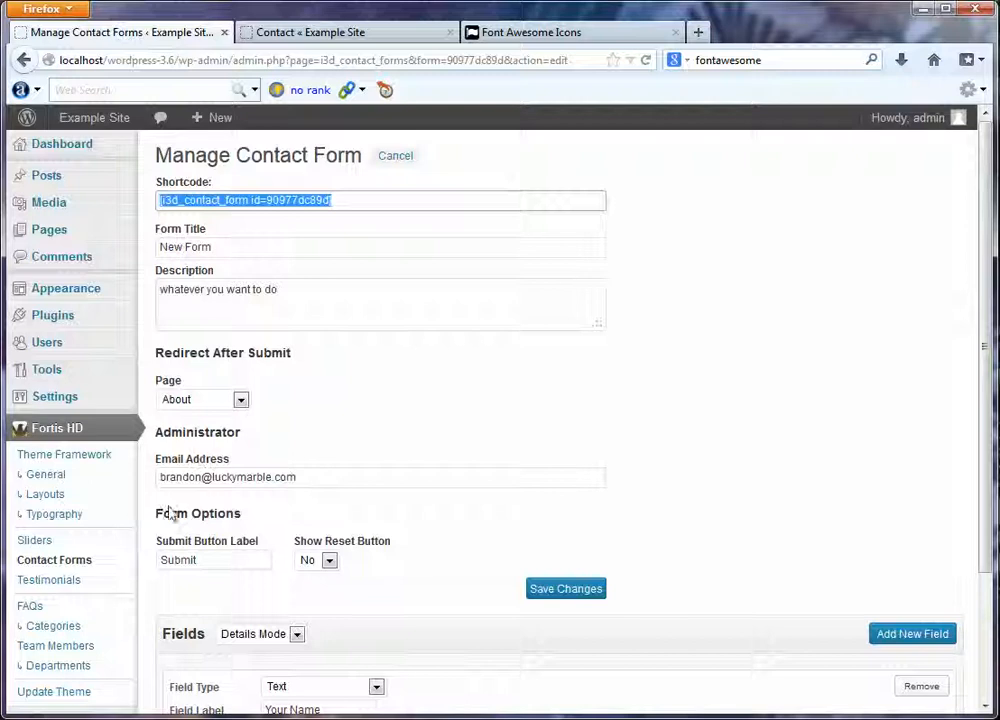
pyautogui.moveTo(68, 216)
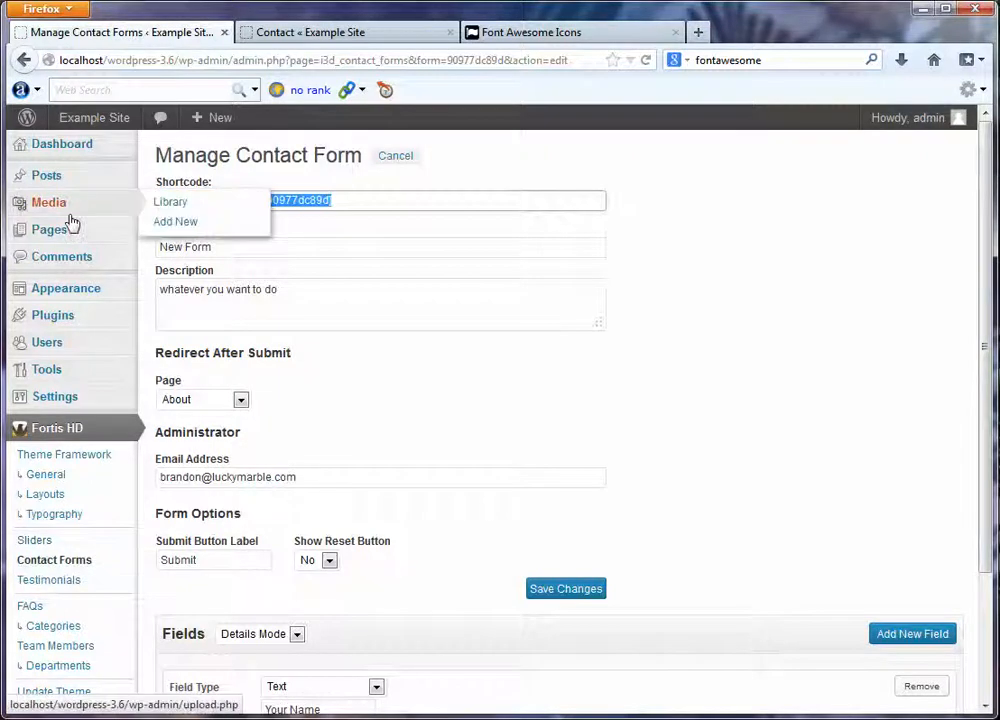
pyautogui.click(188, 236)
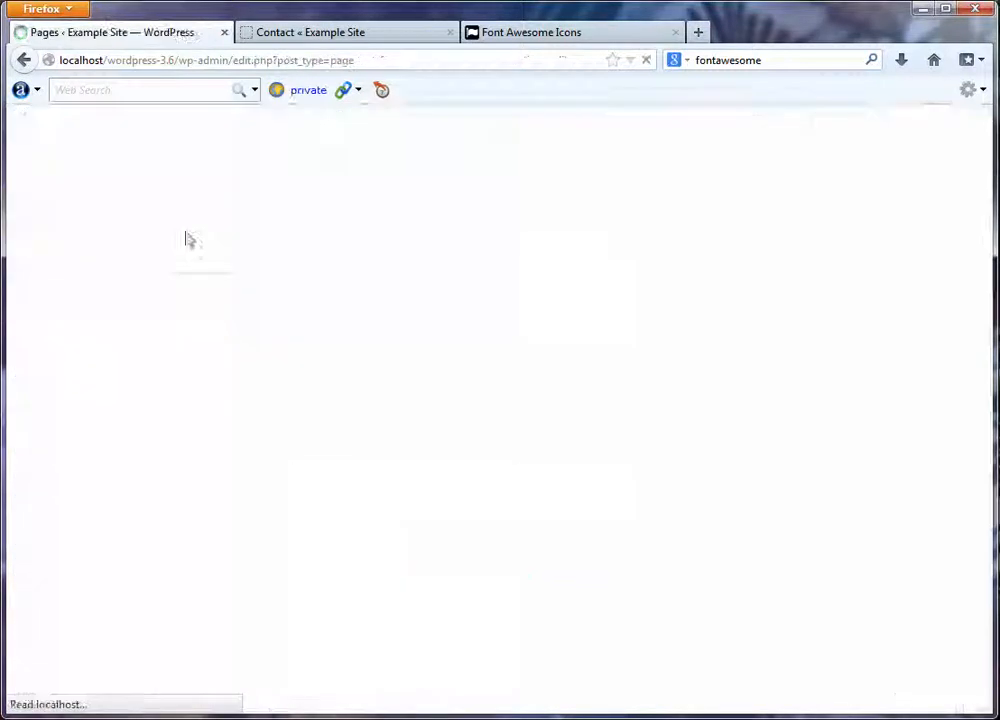
pyautogui.click(200, 490)
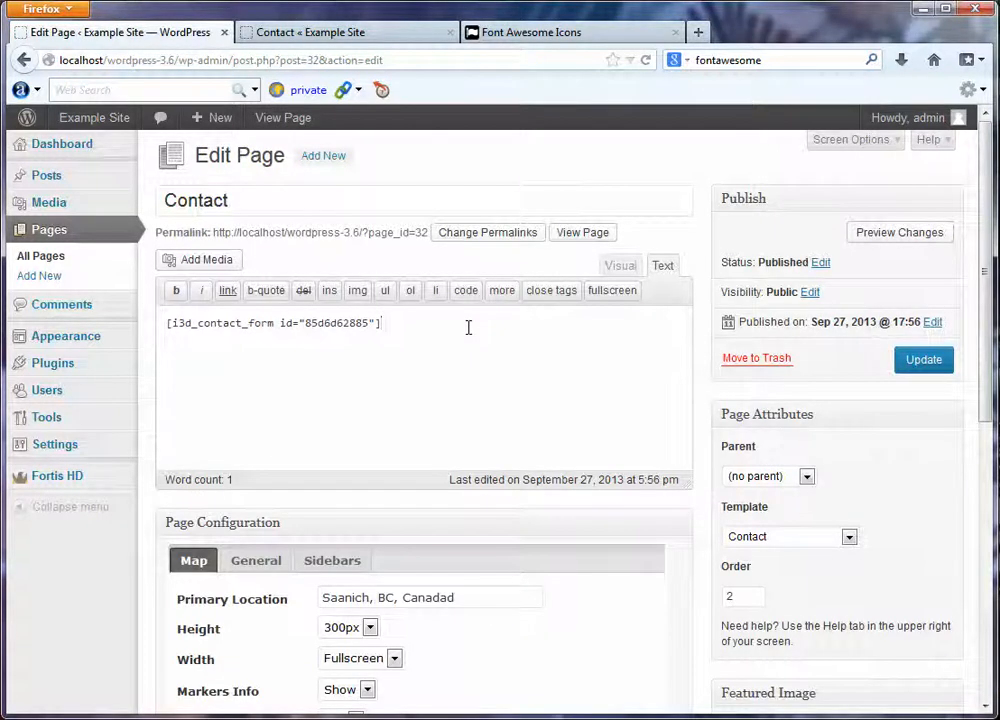
pyautogui.hotkey('ctrl', 'v')
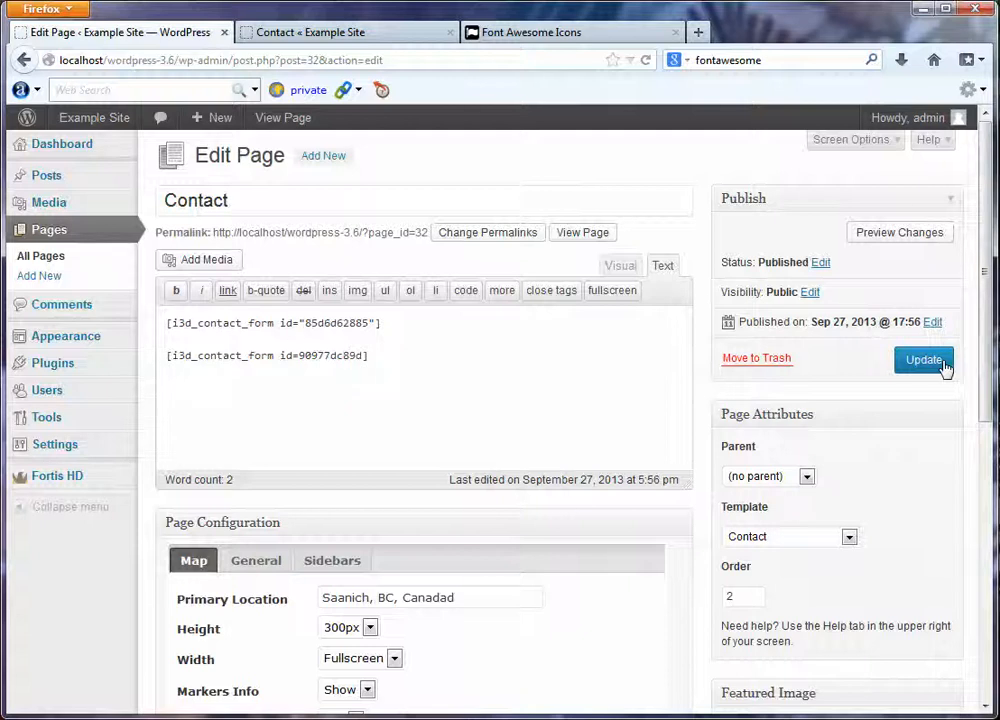
# Step: Show the Contact page's content in the Visual editor, select the second contact form block and update the page
pyautogui.click(620, 266)
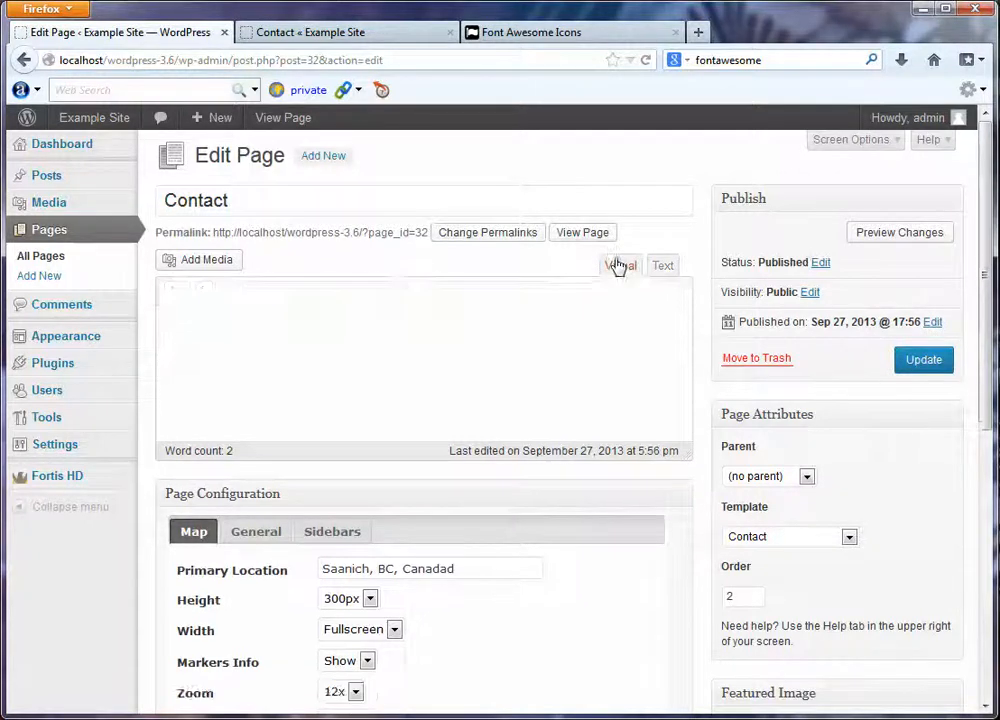
pyautogui.scroll(-2, 580, 395)
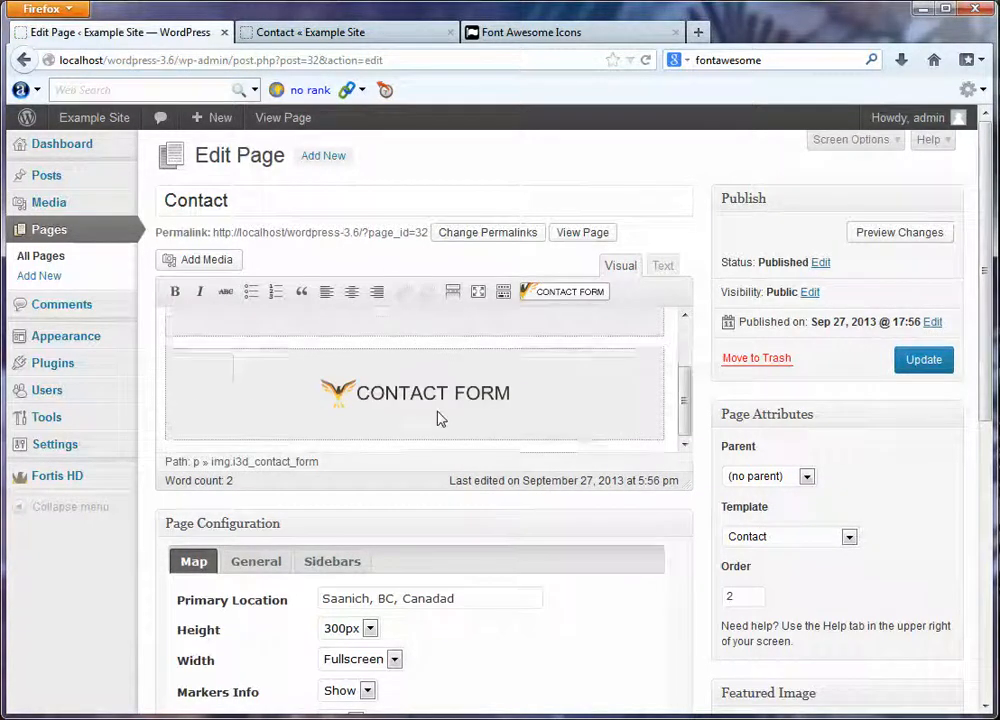
pyautogui.click(455, 430)
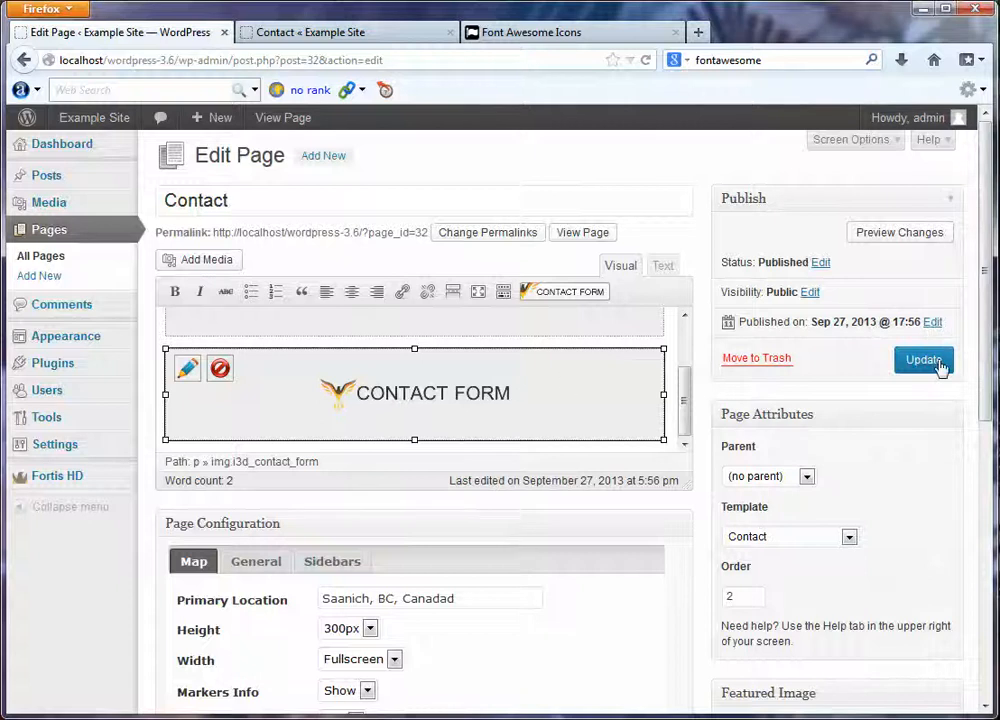
pyautogui.click(900, 363)
# Step: Reload the site's Contact page and examine the new form below the existing one
pyautogui.click(381, 42)
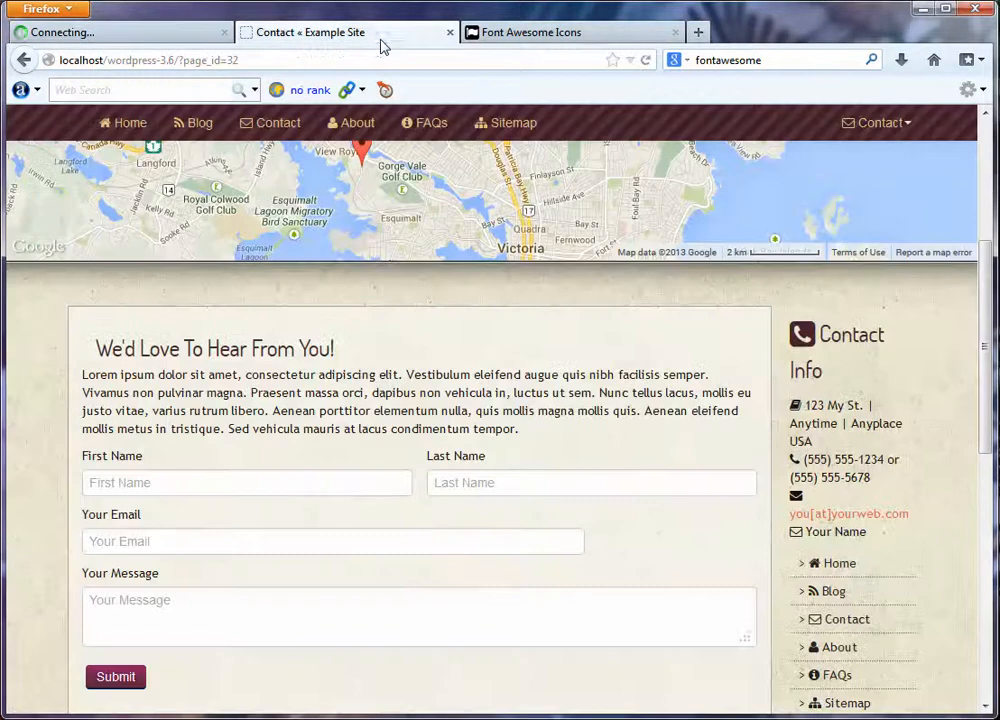
pyautogui.click(645, 60)
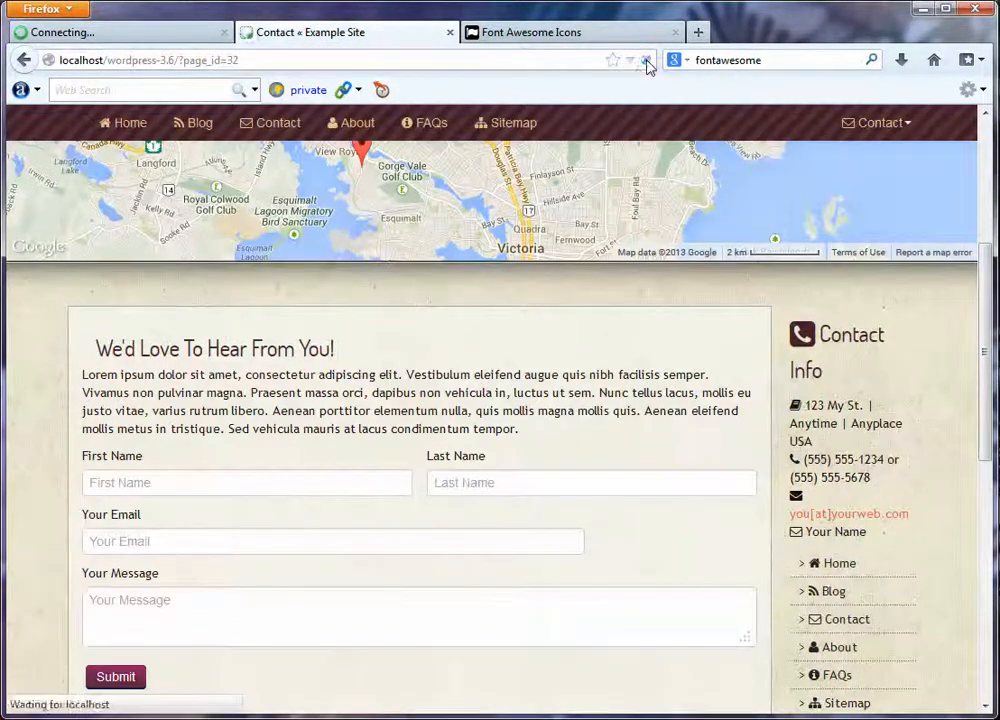
pyautogui.scroll(-4, 632, 440)
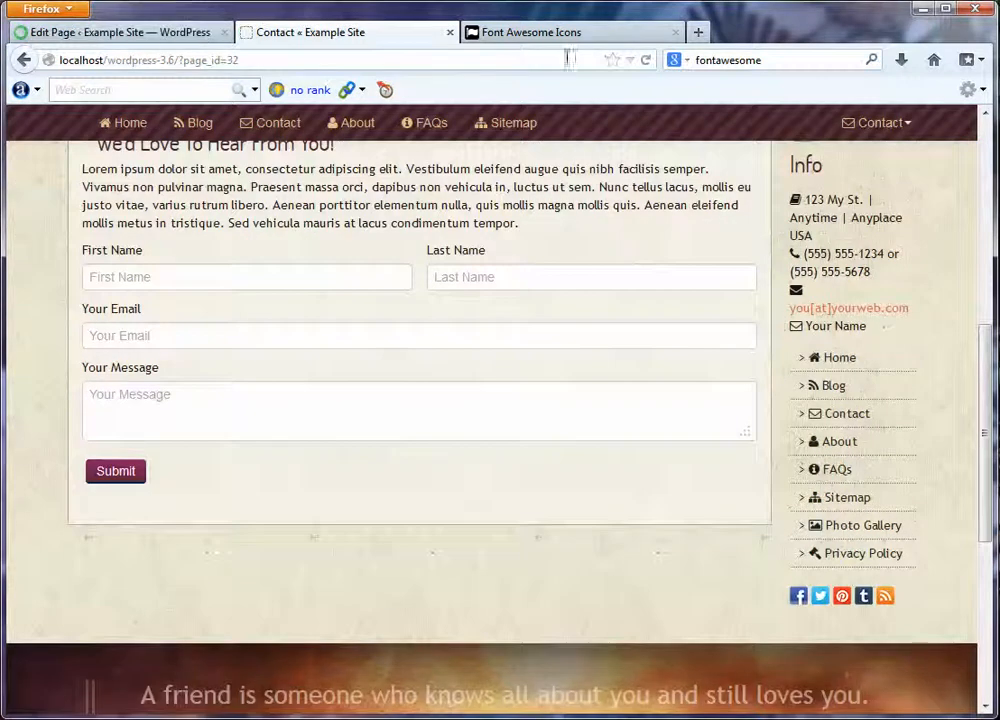
pyautogui.click(645, 60)
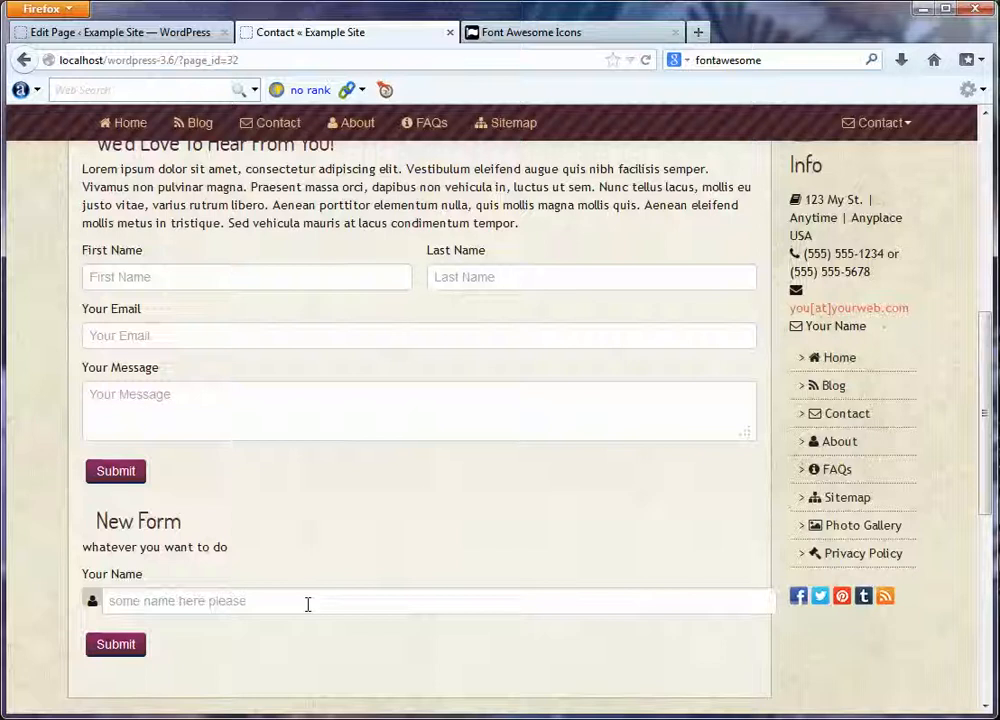
# Step: Return to the WordPress admin and open the Fortis HD contact forms list
pyautogui.hotkey('ctrl', 'pageup')
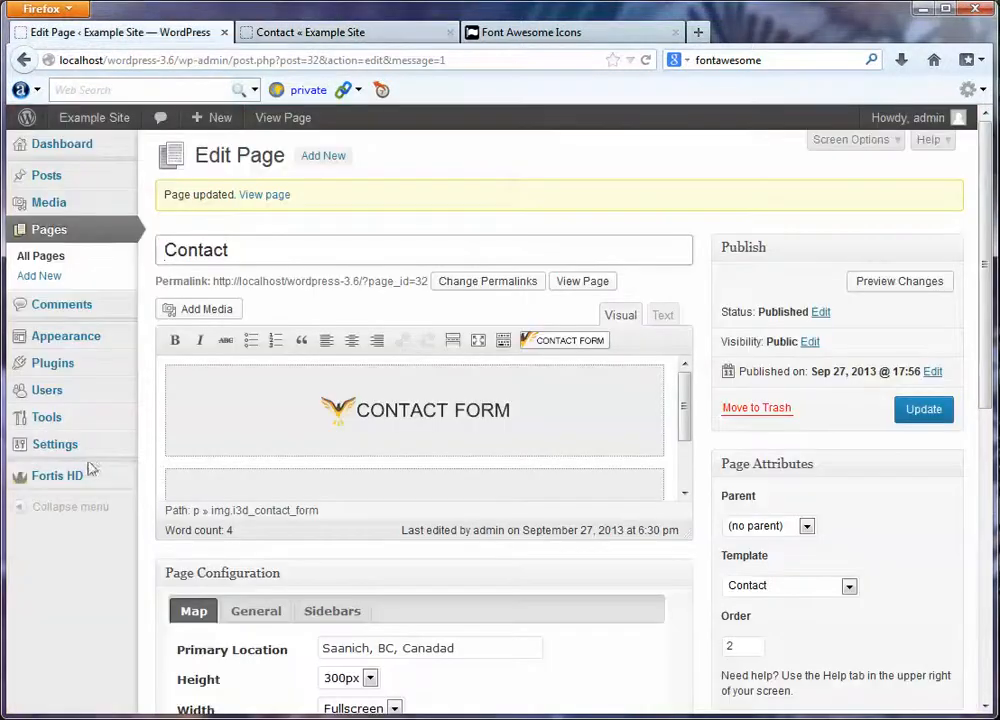
pyautogui.moveTo(78, 476)
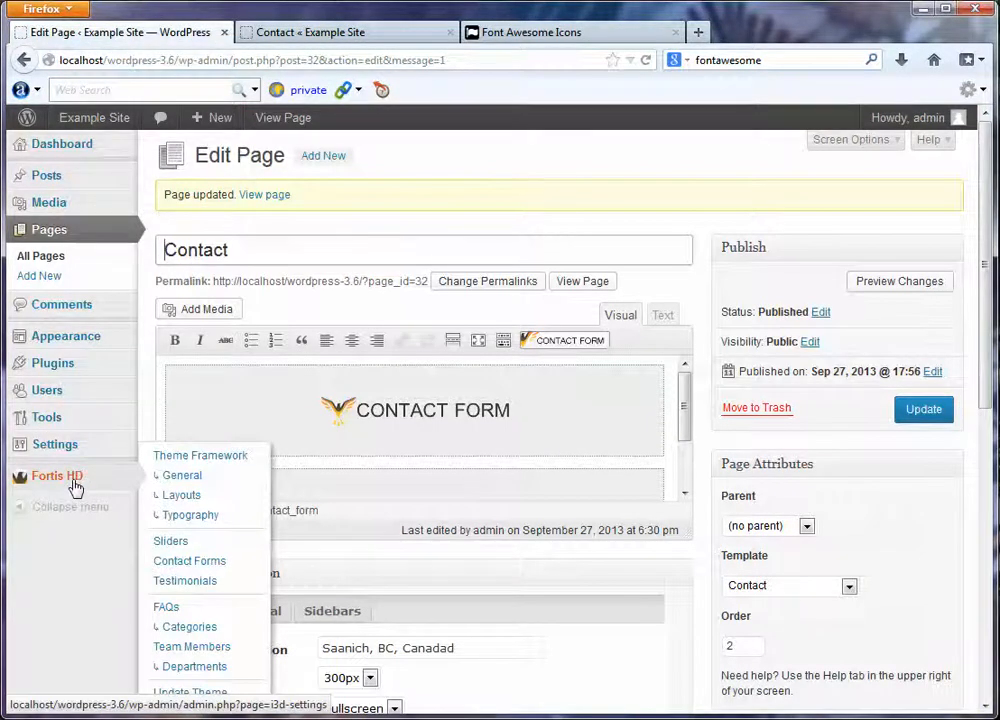
pyautogui.click(186, 564)
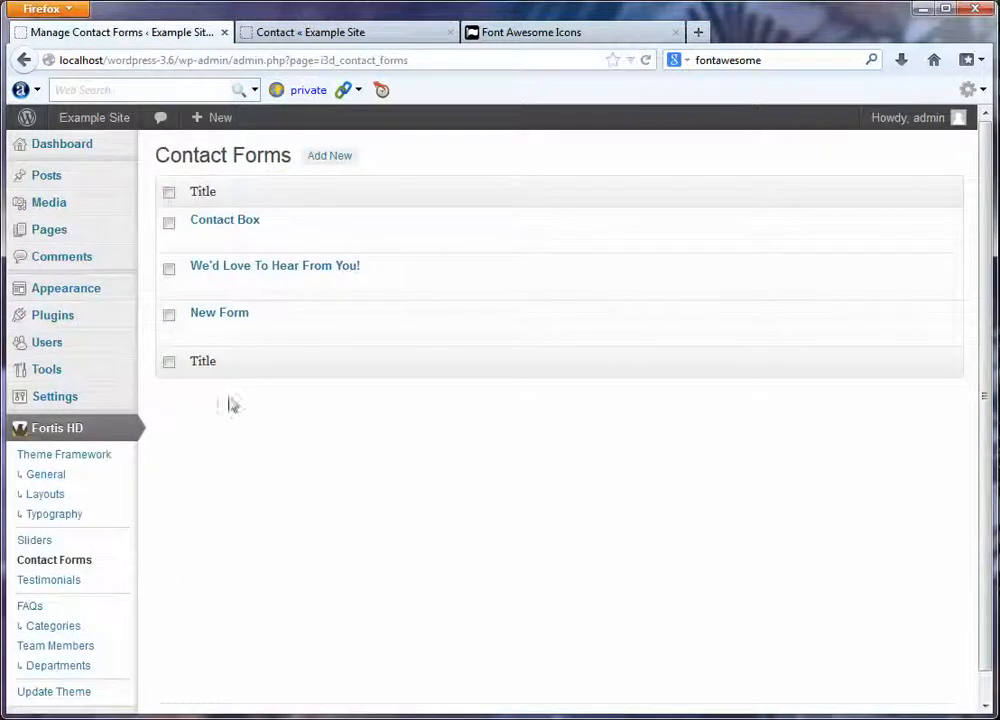